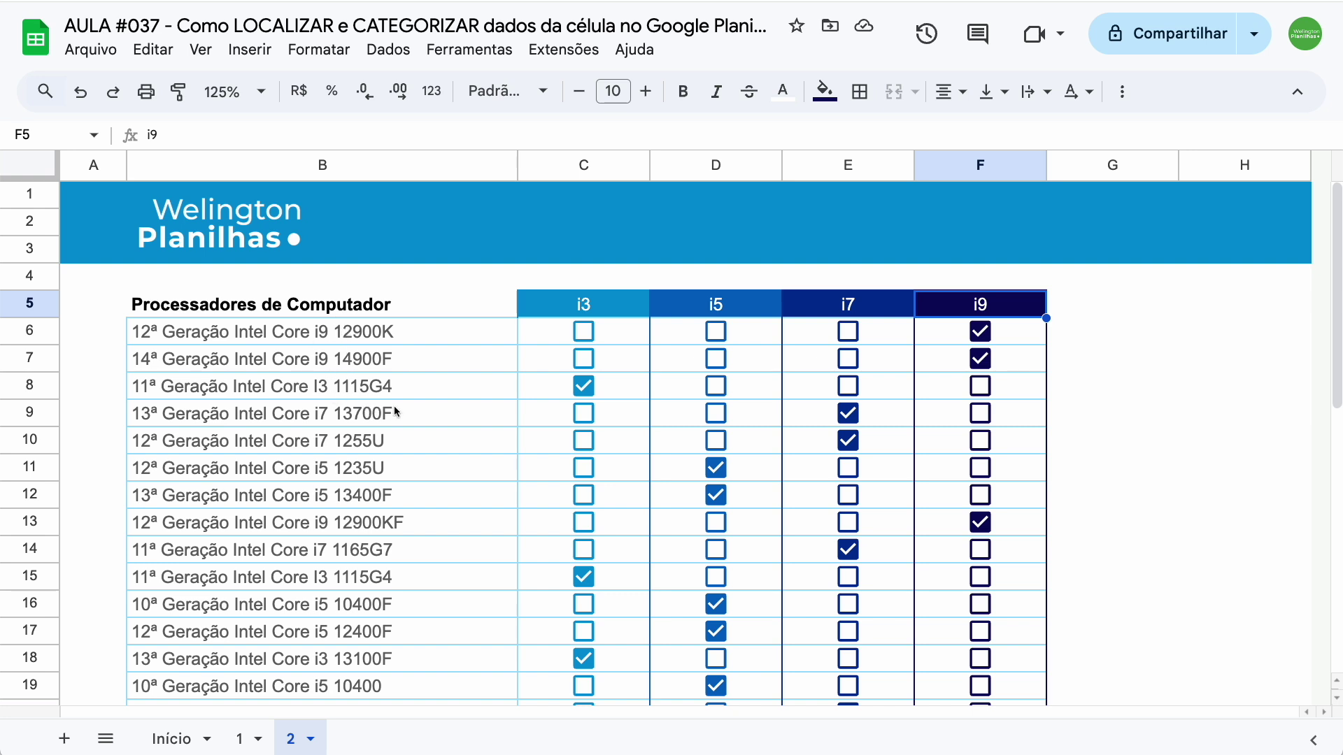
On sheet 1, enter =LOCALIZAR("Atraso";D7) in E7 so it returns 1
{"action": "left_click", "coordinate": [243, 739]}
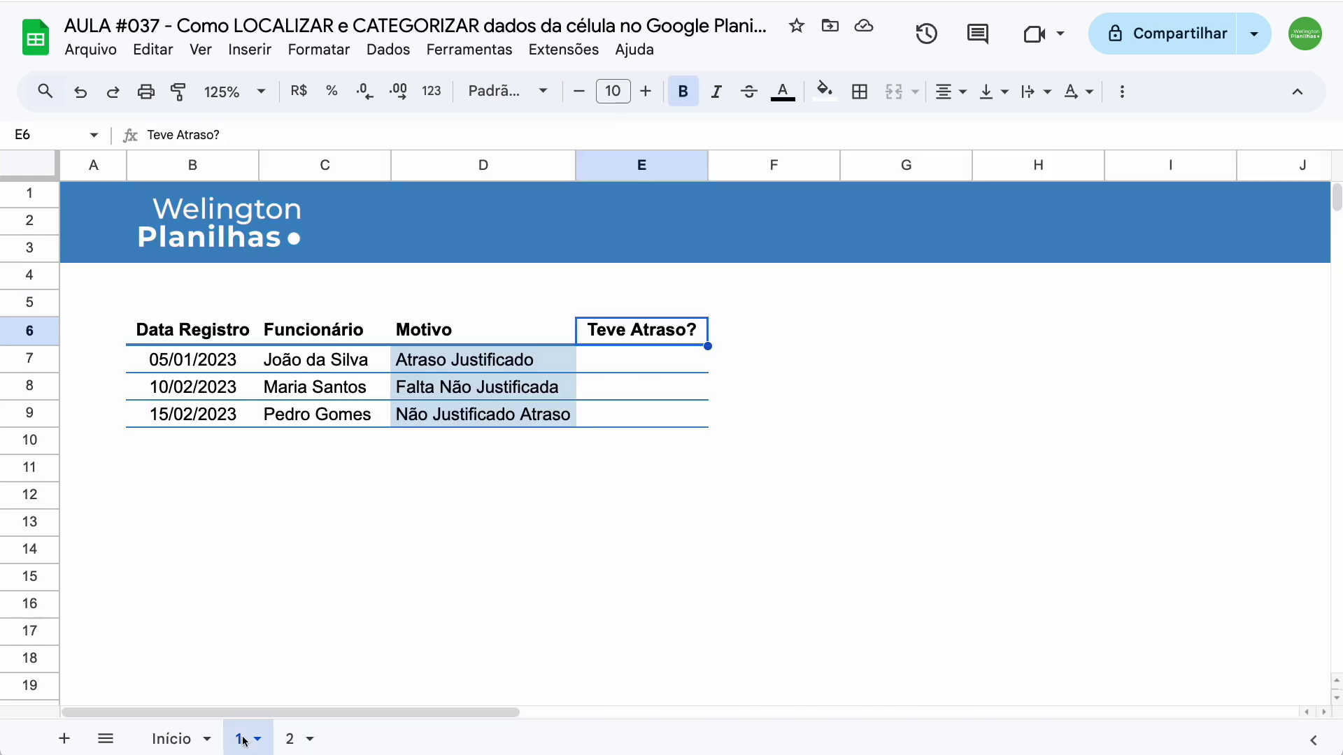
{"action": "left_click", "coordinate": [623, 359]}
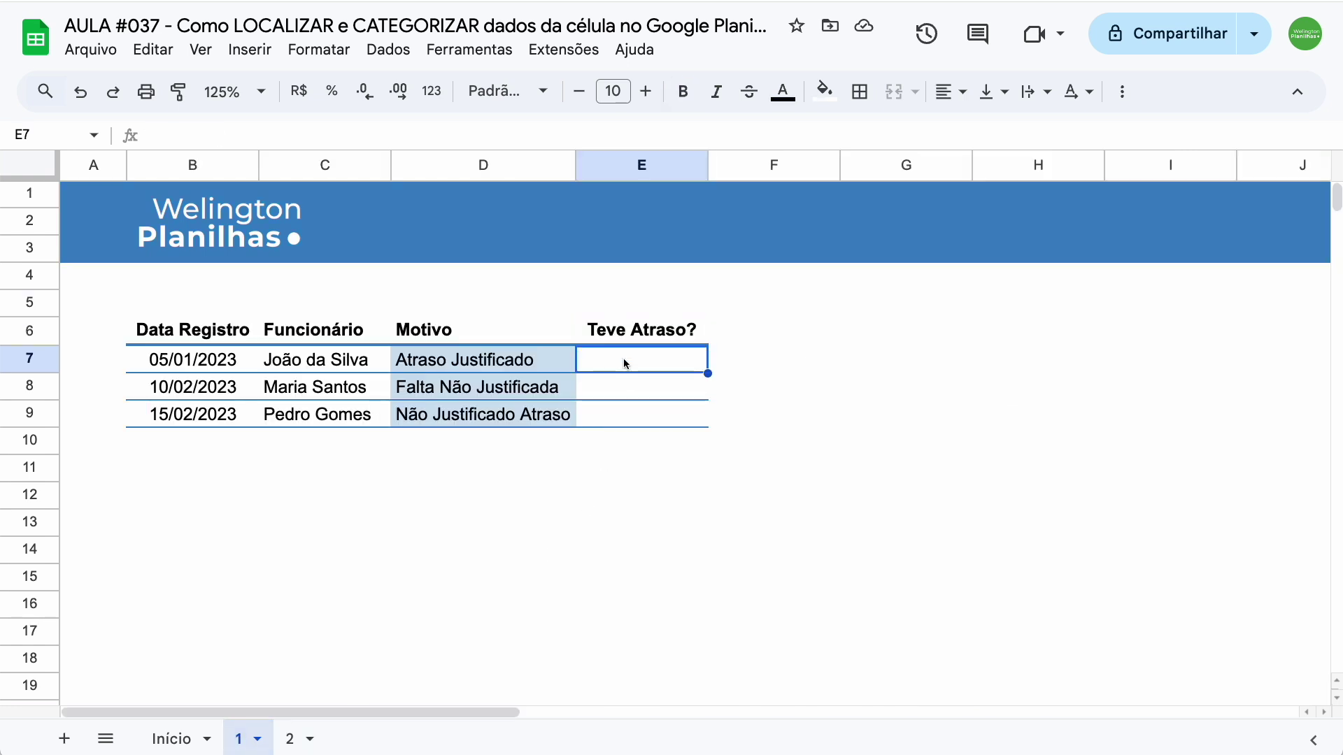
{"action": "type", "text": "="}
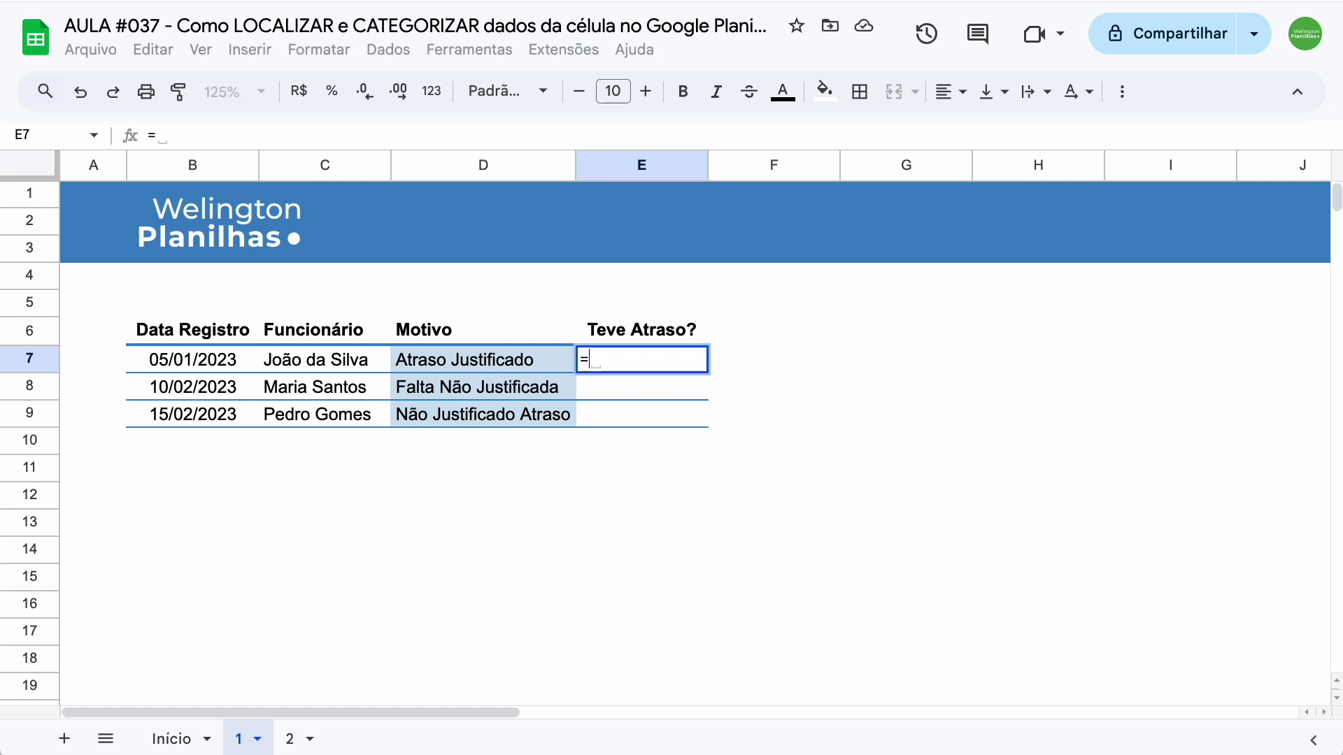
{"action": "type", "text": "loca"}
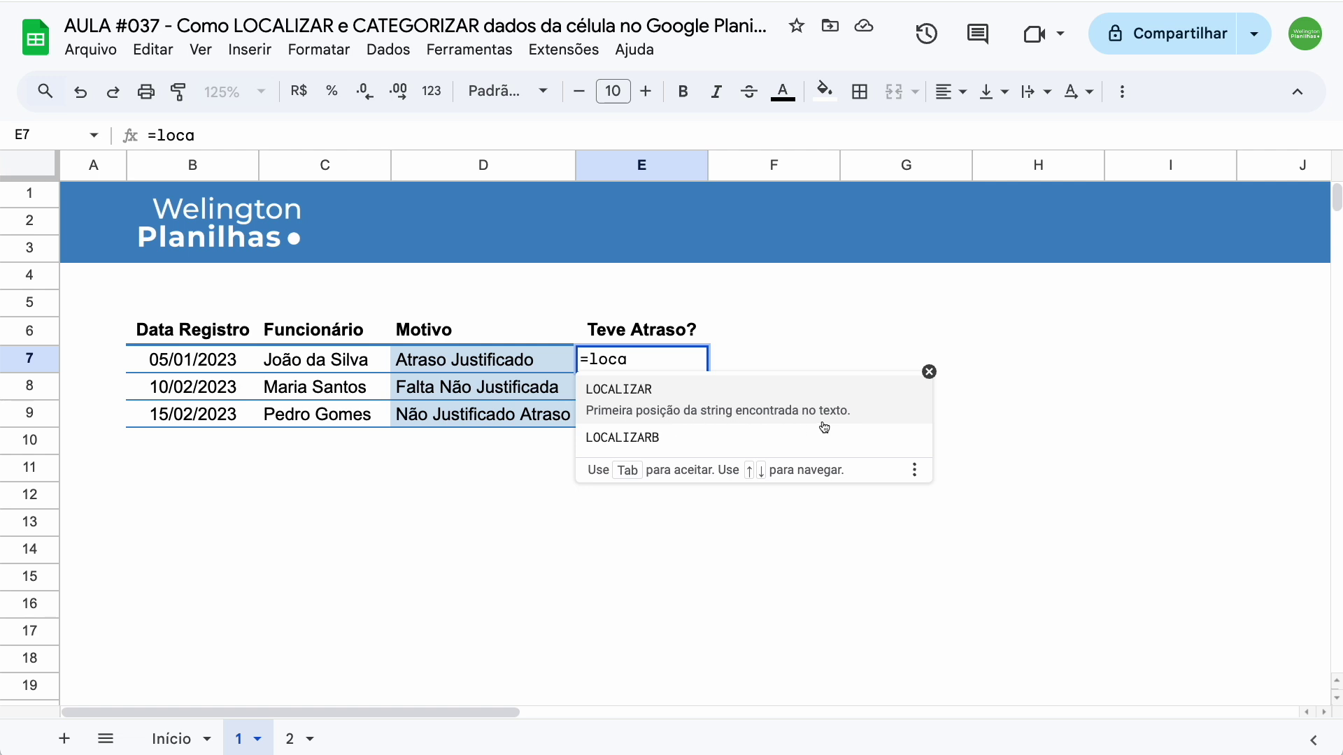
{"action": "left_click", "coordinate": [686, 392]}
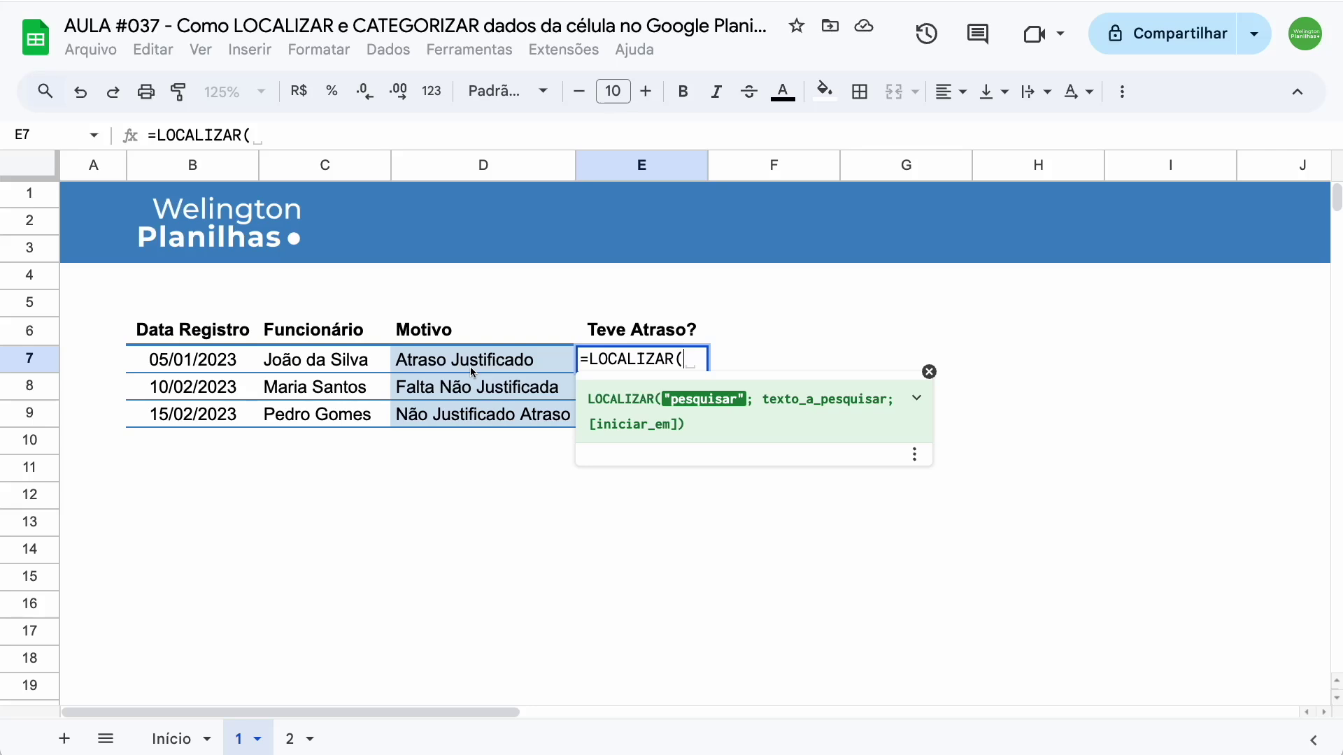
{"action": "type", "text": "\""}
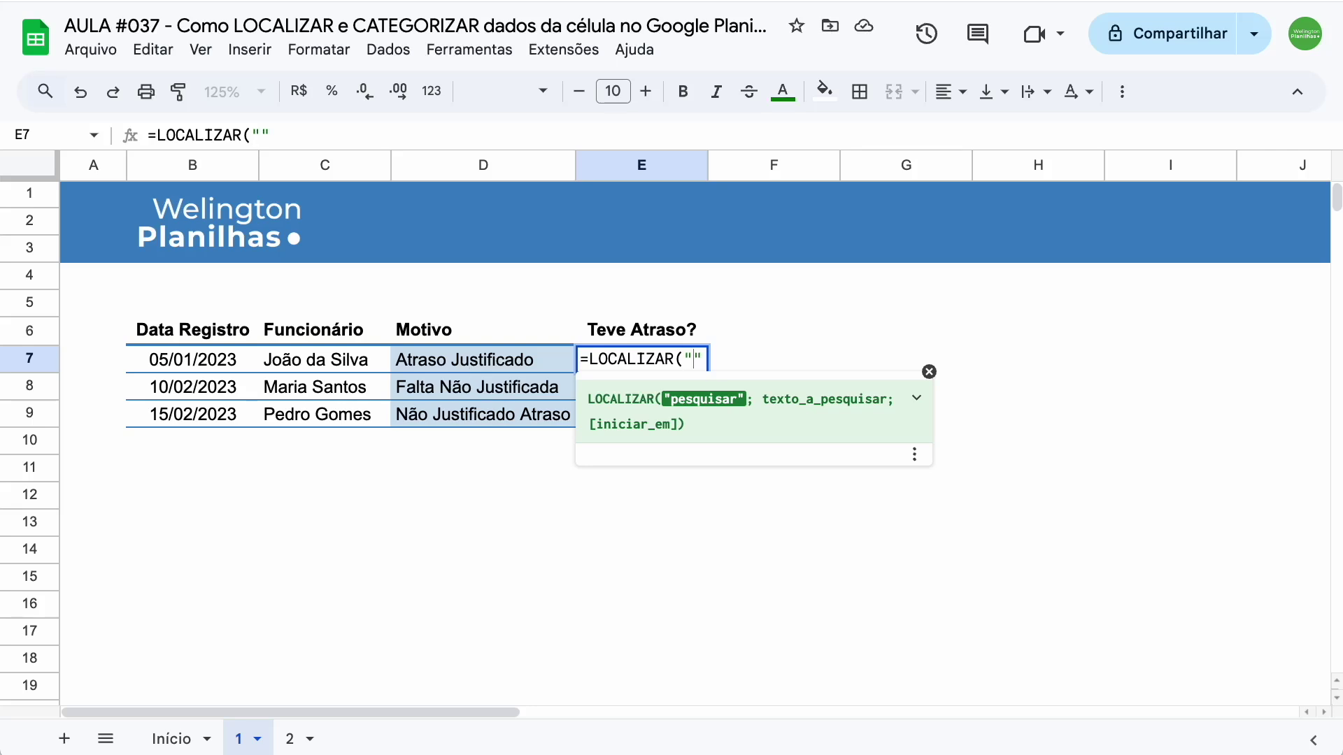
{"action": "type", "text": "Atraso\""}
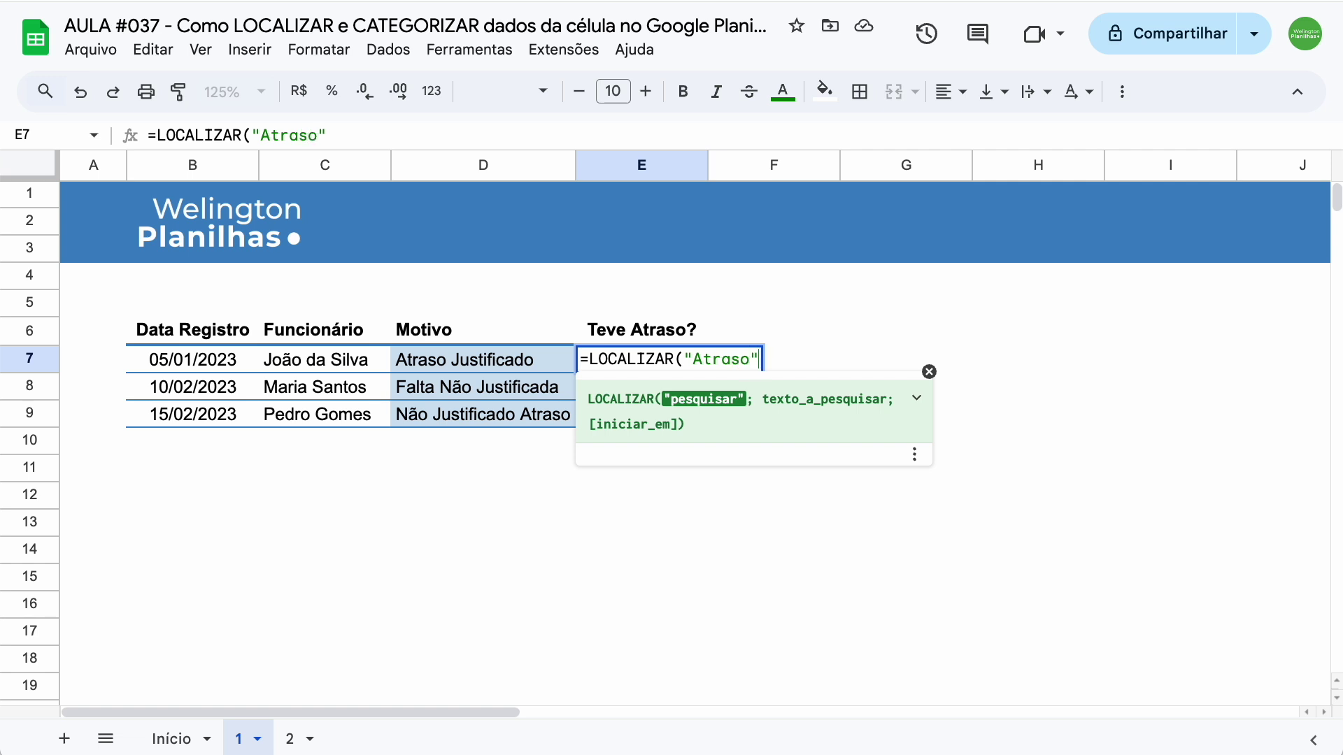
{"action": "type", "text": ";"}
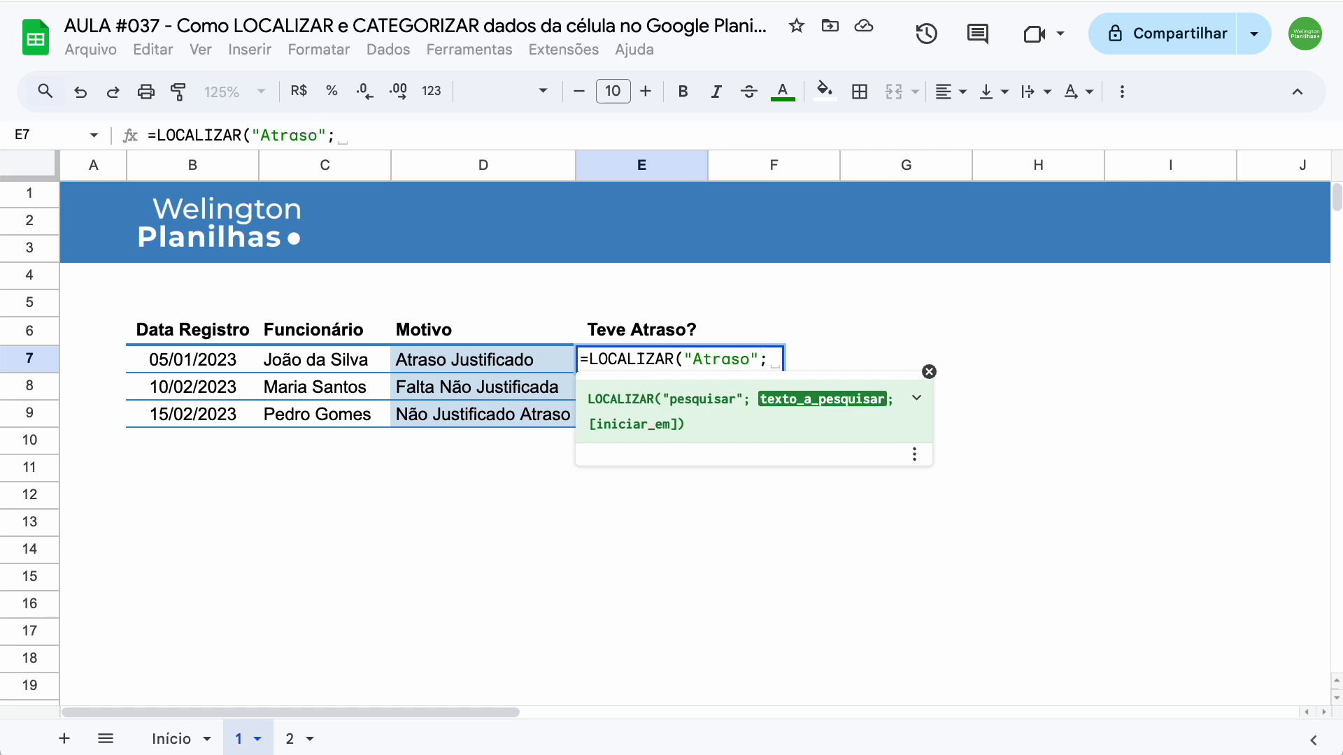
{"action": "left_click", "coordinate": [482, 367]}
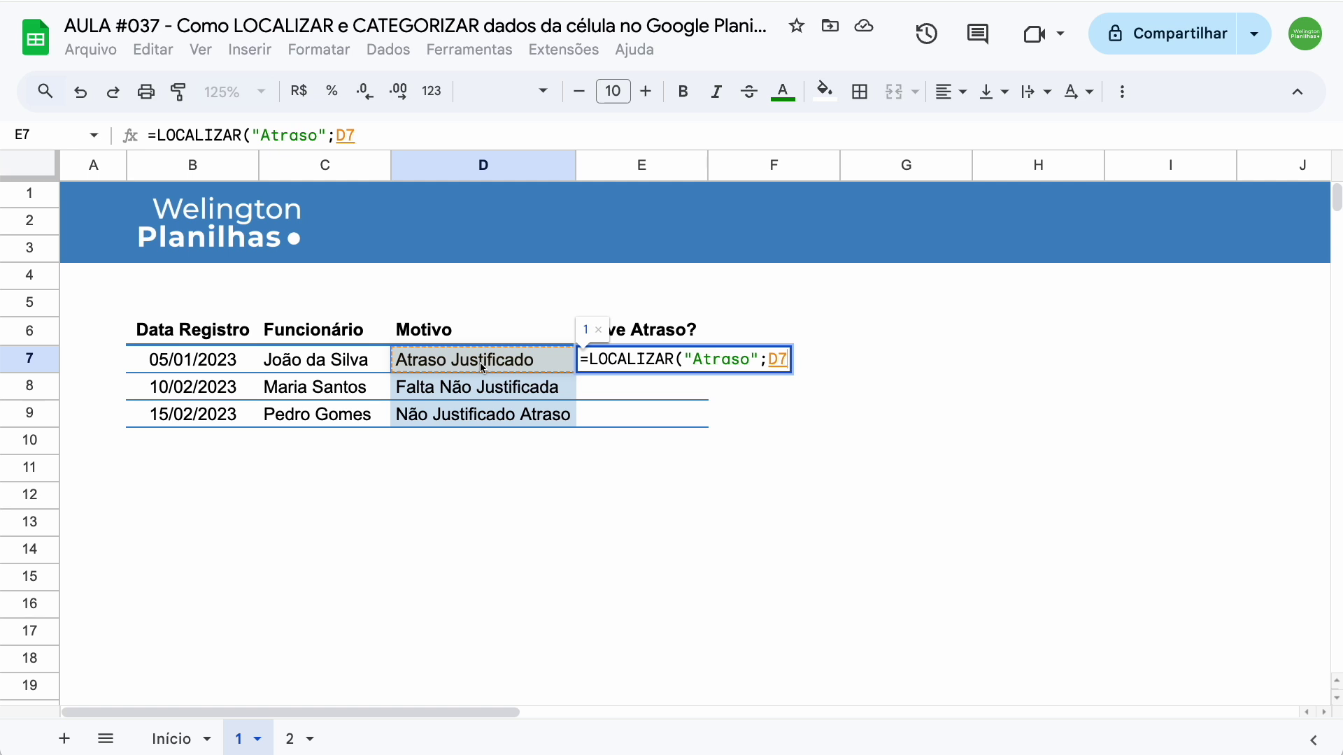
{"action": "type", "text": ")"}
{"action": "key", "text": "Return"}
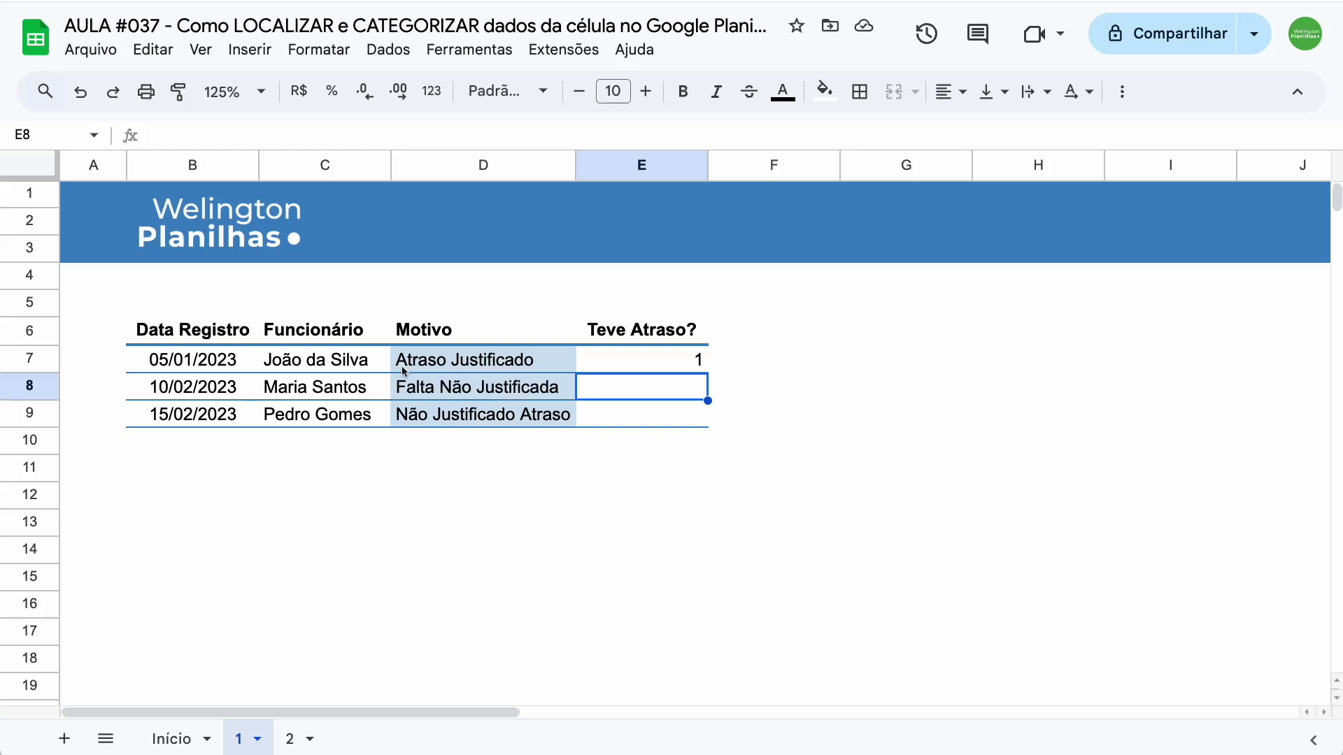
Fill E7's Atraso search down into E8, which shows #VALUE! for Falta Não Justificada
{"action": "left_click", "coordinate": [671, 365]}
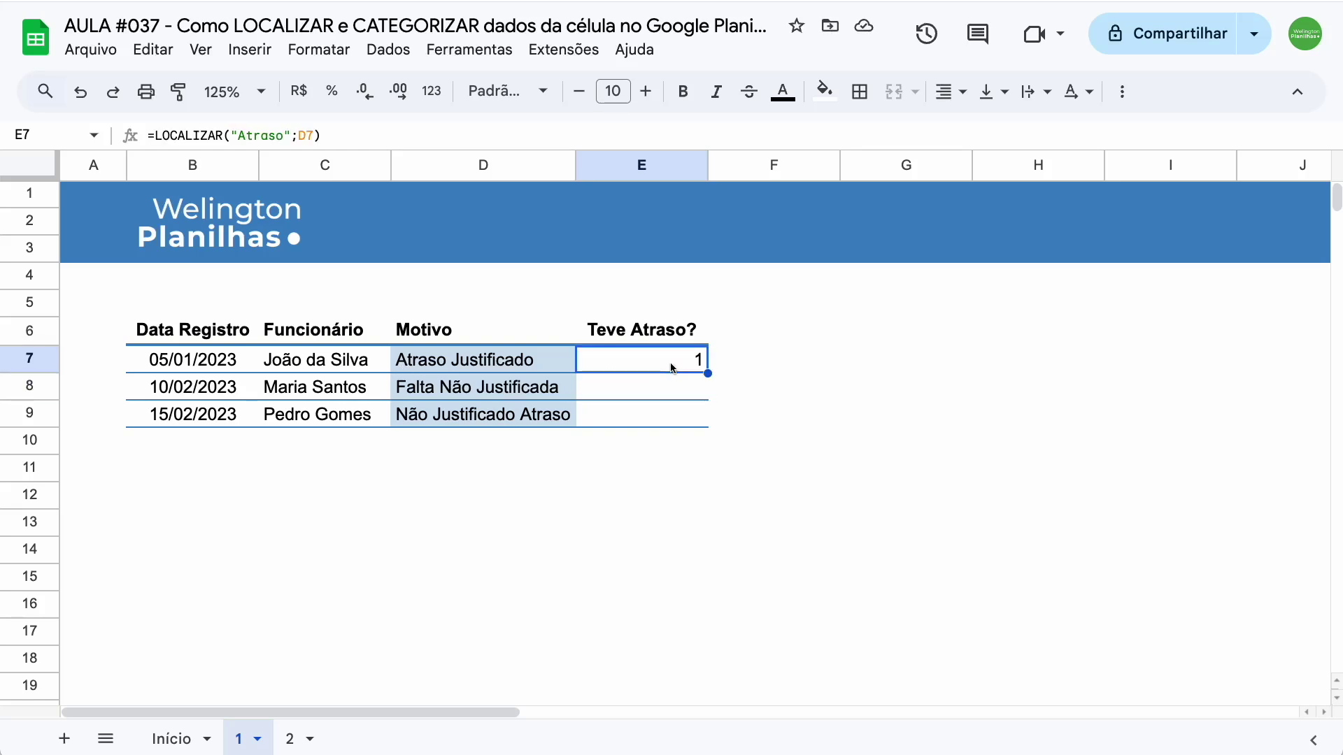
{"action": "left_click_drag", "start_coordinate": [708, 373], "coordinate": [707, 388]}
{"action": "mouse_move", "coordinate": [642, 388]}
{"action": "left_click", "coordinate": [661, 395]}
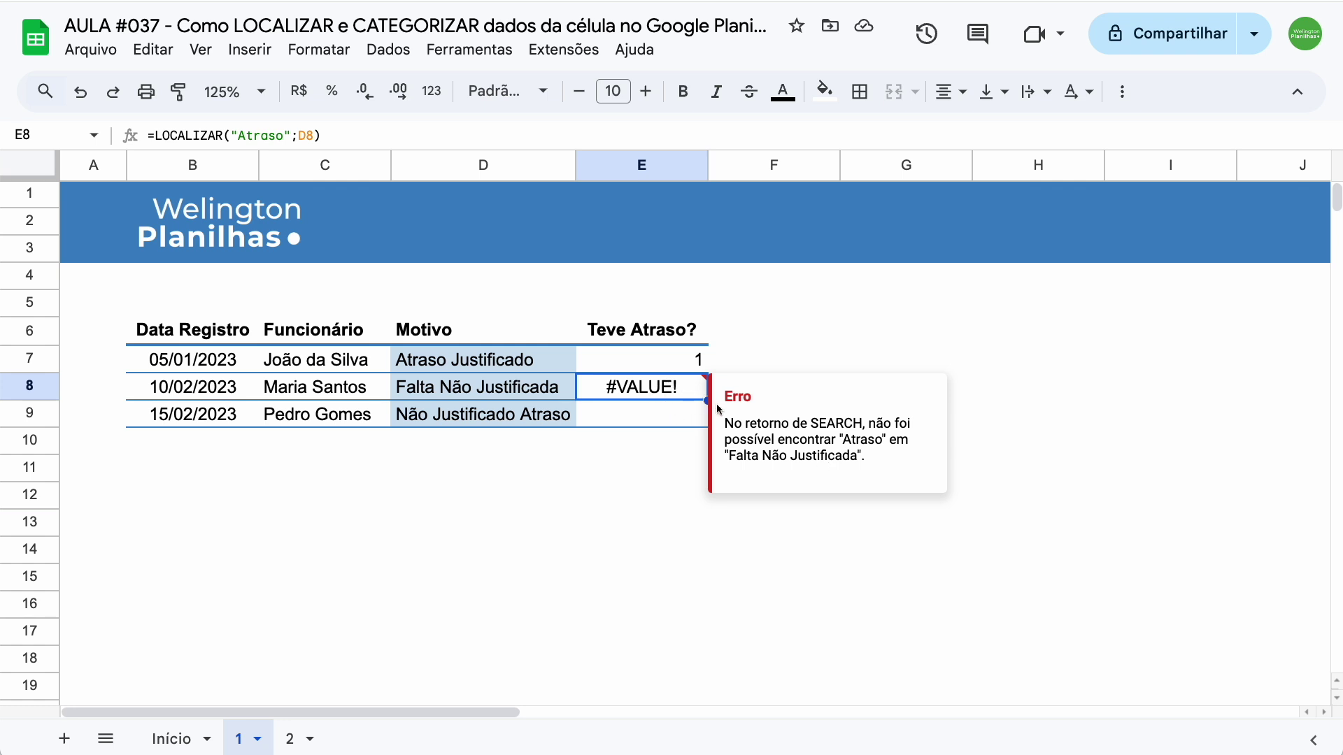
Change E8 to =SEERRO(LOCALIZAR("Atraso";D8);"") so a missing word shows blank
{"action": "double_click", "coordinate": [638, 387]}
{"action": "left_click", "coordinate": [587, 385]}
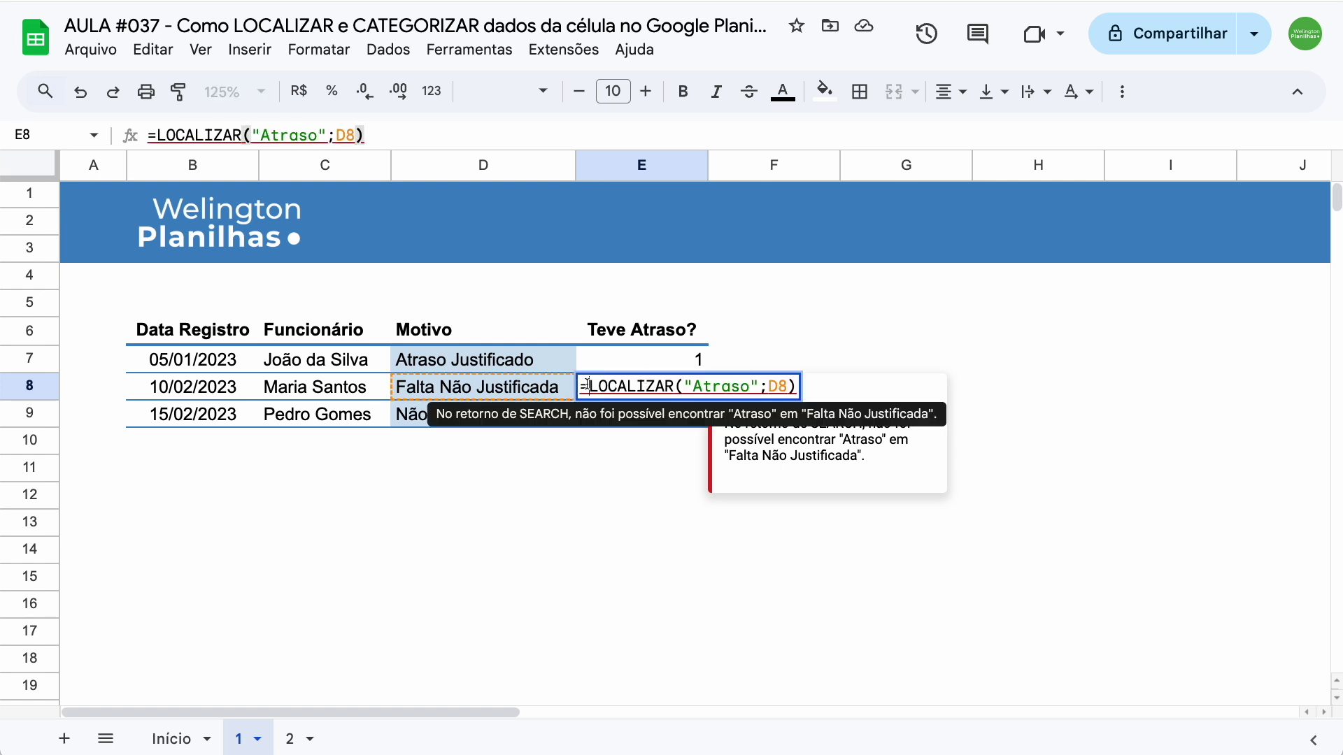
{"action": "type", "text": "se"}
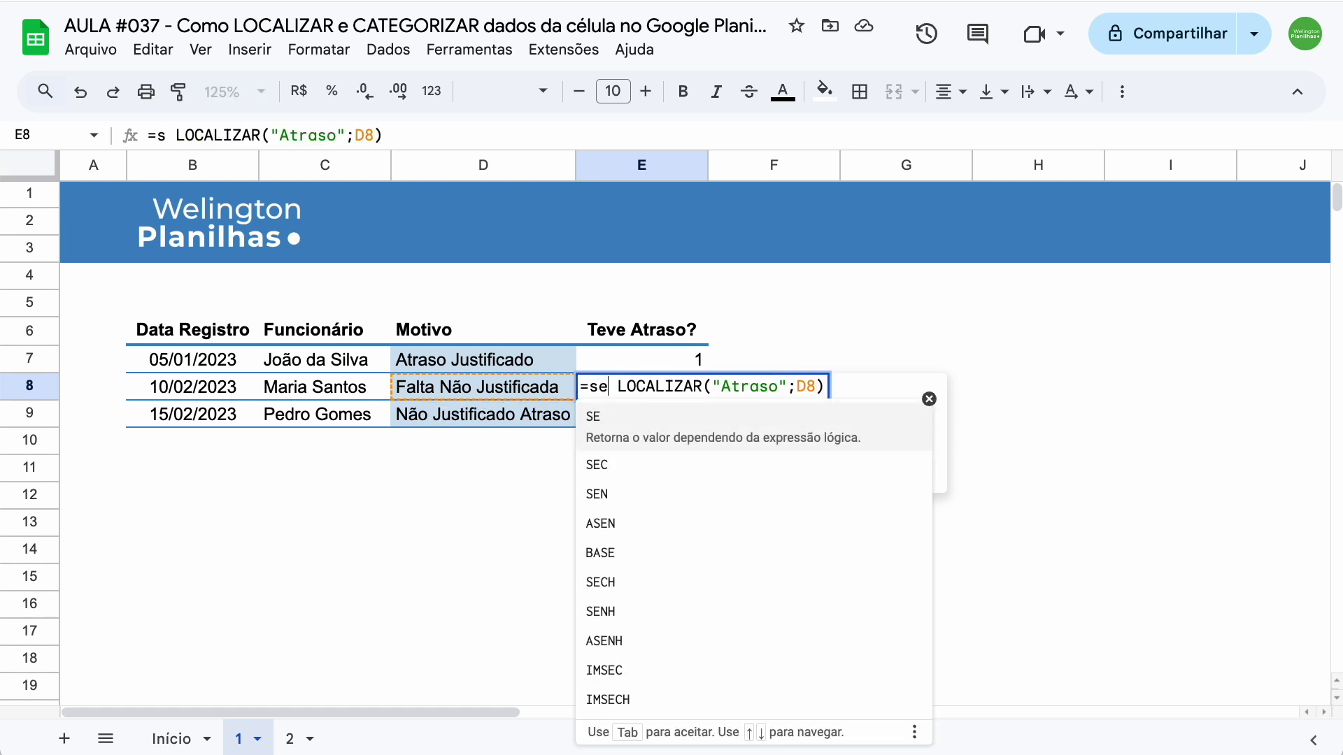
{"action": "type", "text": "e"}
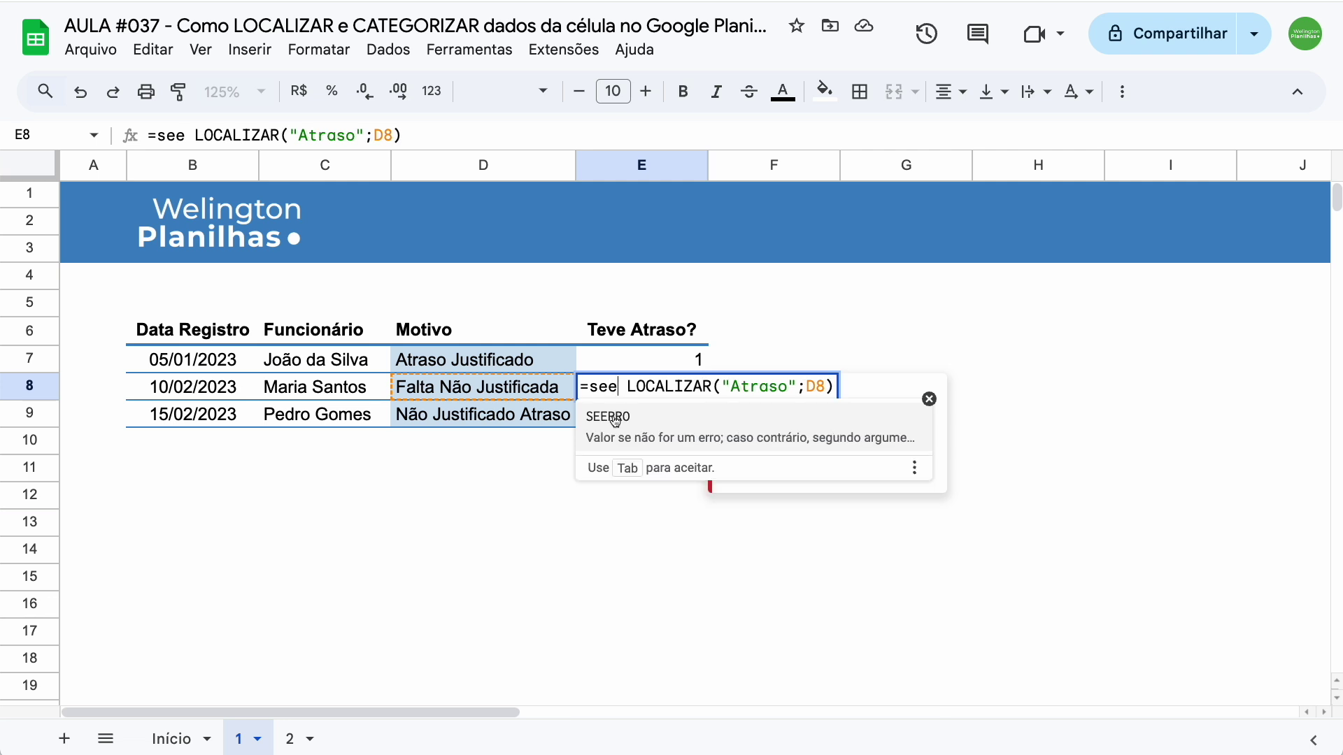
{"action": "left_click", "coordinate": [615, 419]}
{"action": "key", "text": "Delete"}
{"action": "key", "text": "End"}
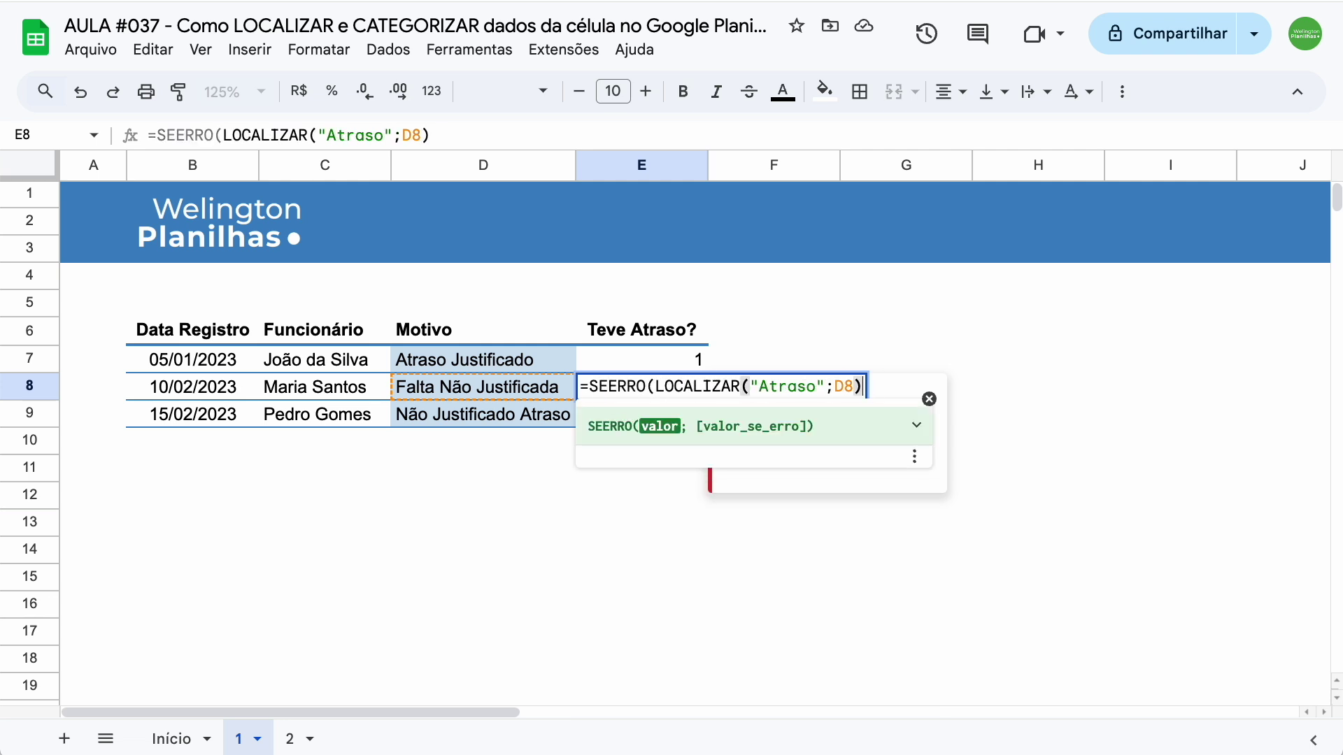
{"action": "type", "text": ";"}
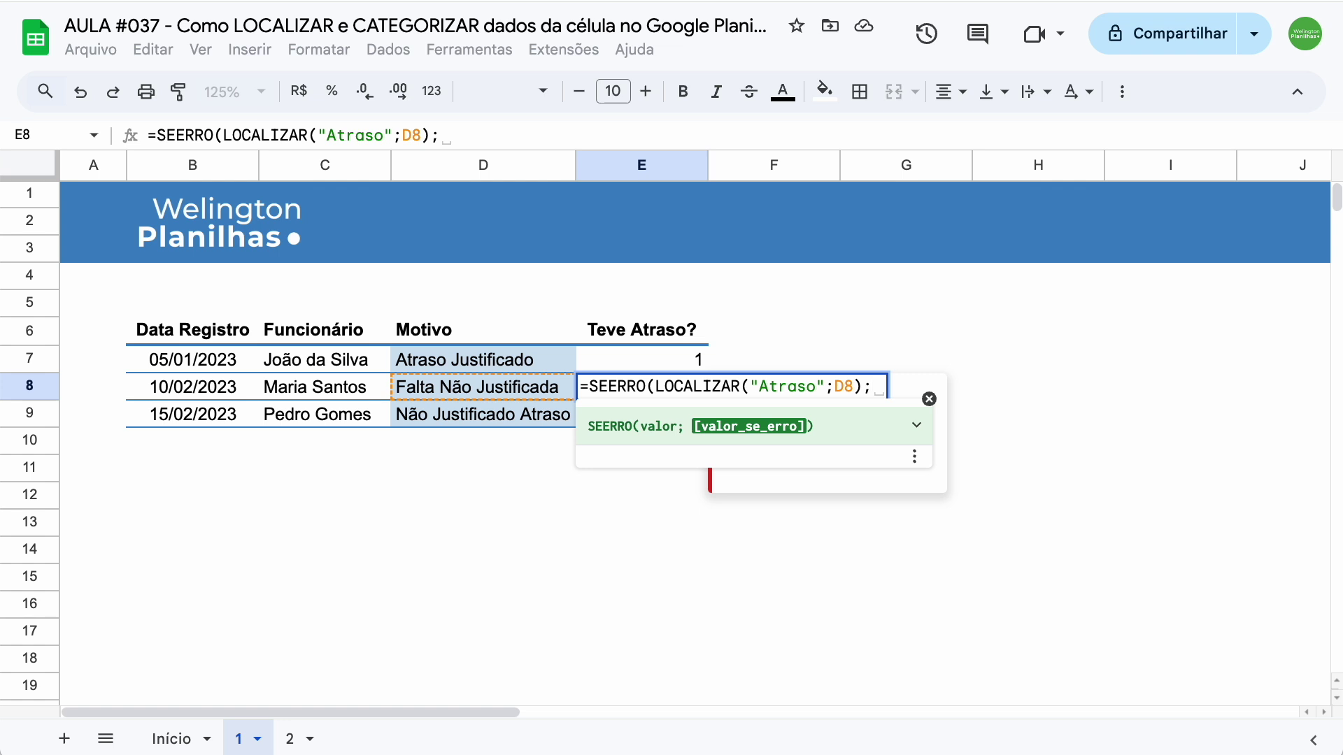
{"action": "type", "text": "\""}
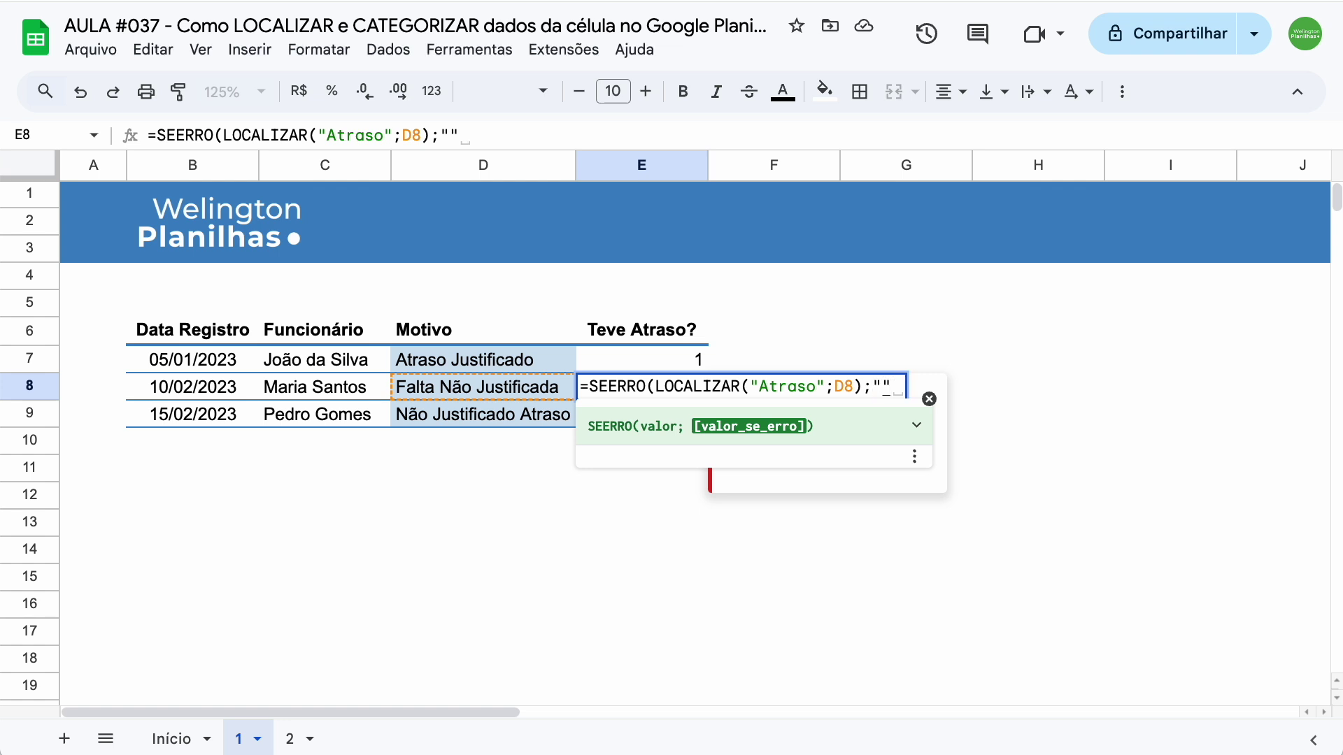
{"action": "type", "text": "\""}
{"action": "type", "text": ")"}
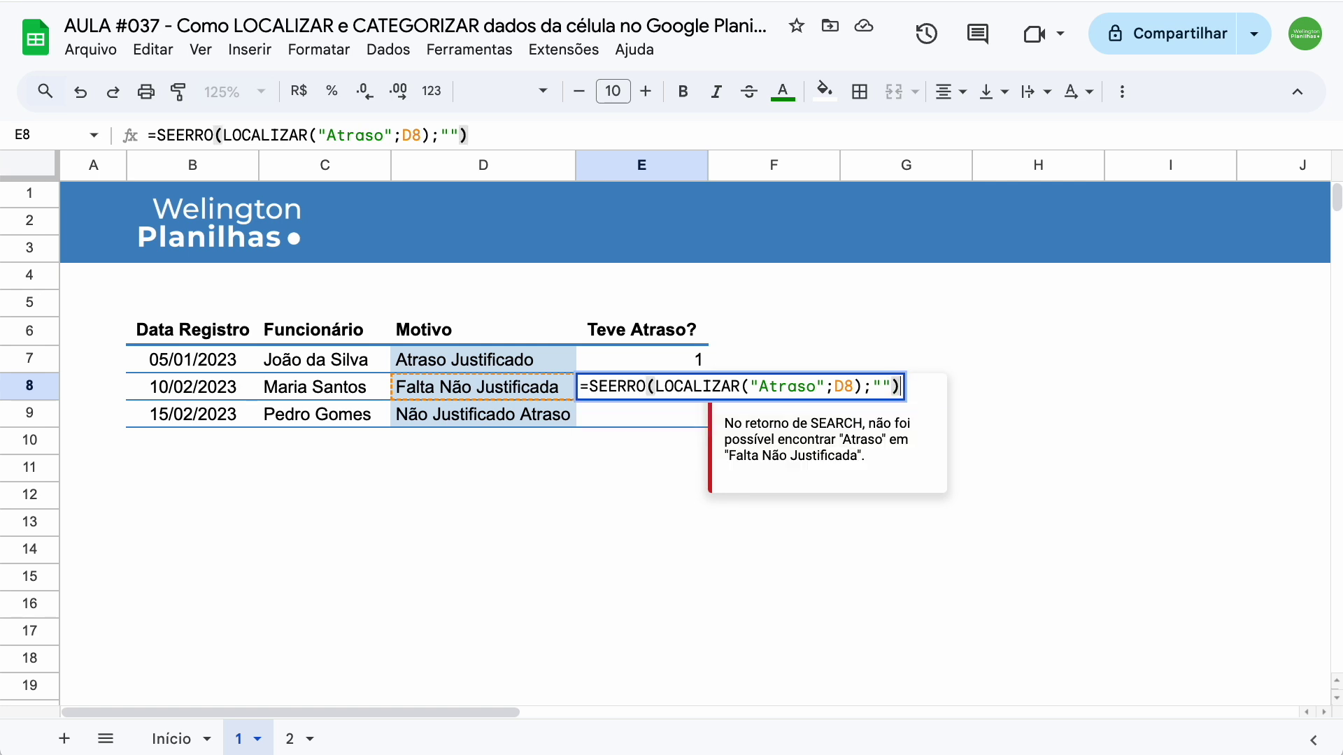
{"action": "key", "text": "Return"}
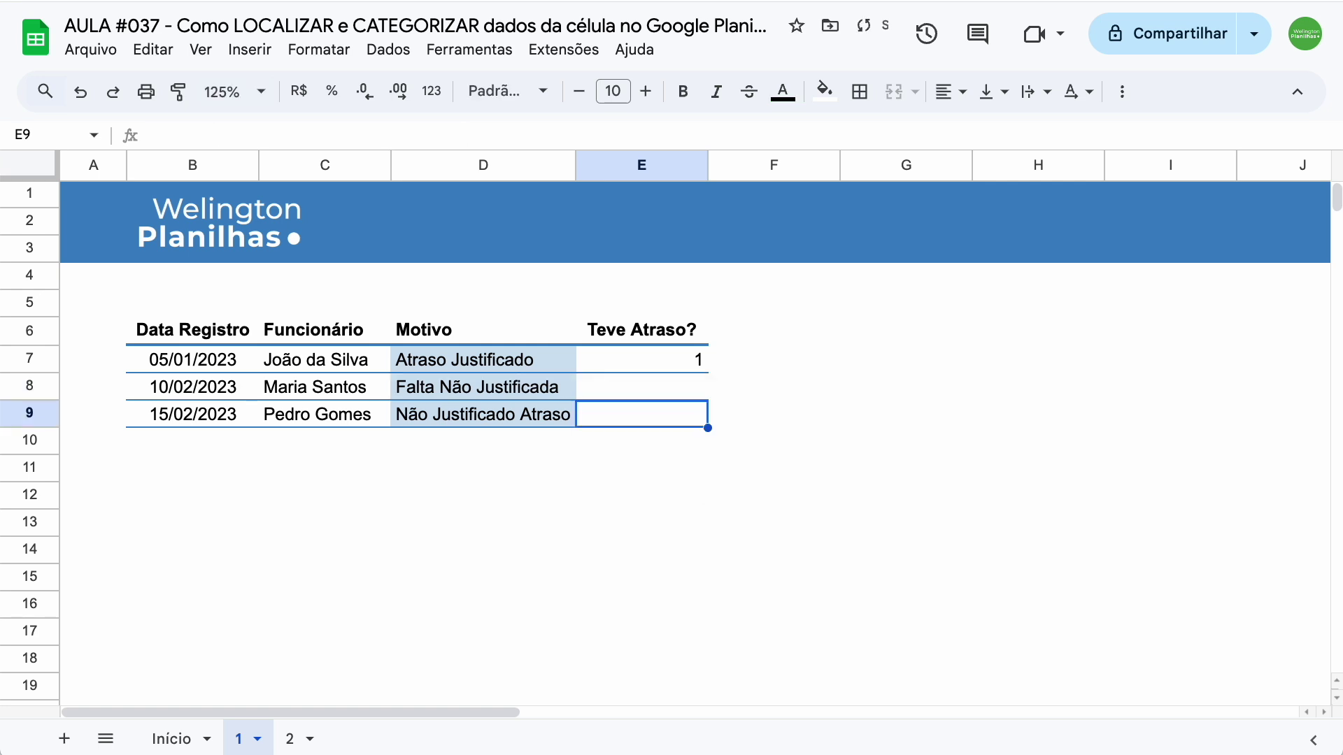
Copy E8's formula down to E9, then move to sheet 2 with the processor table
{"action": "left_click", "coordinate": [673, 391]}
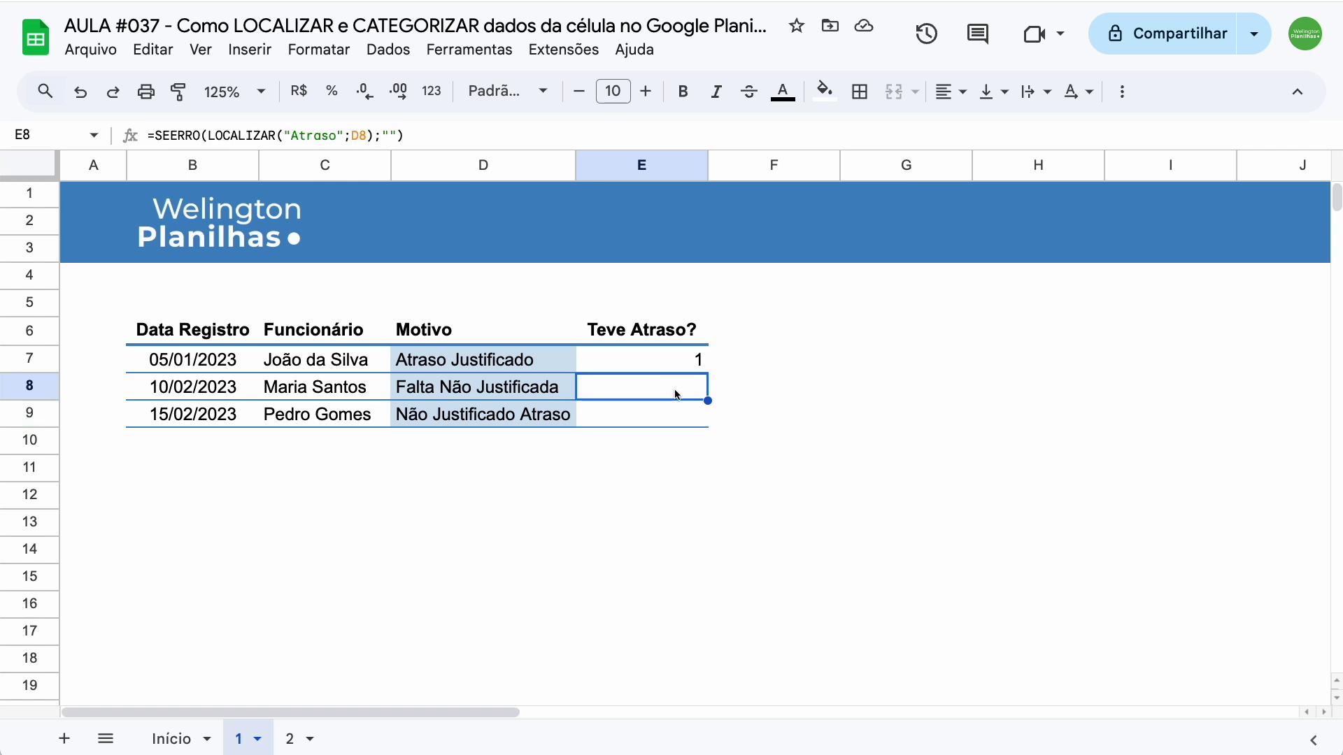
{"action": "left_click_drag", "start_coordinate": [708, 400], "coordinate": [707, 417]}
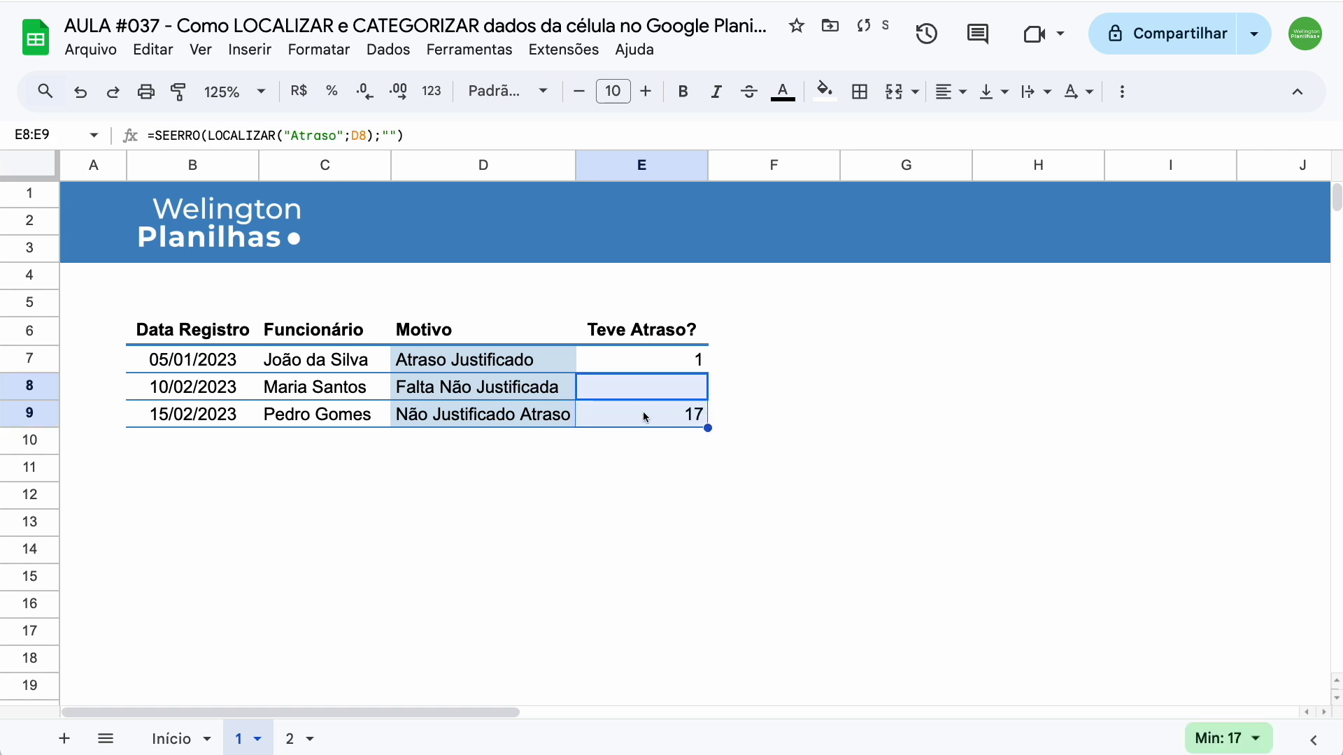
{"action": "left_click", "coordinate": [644, 416]}
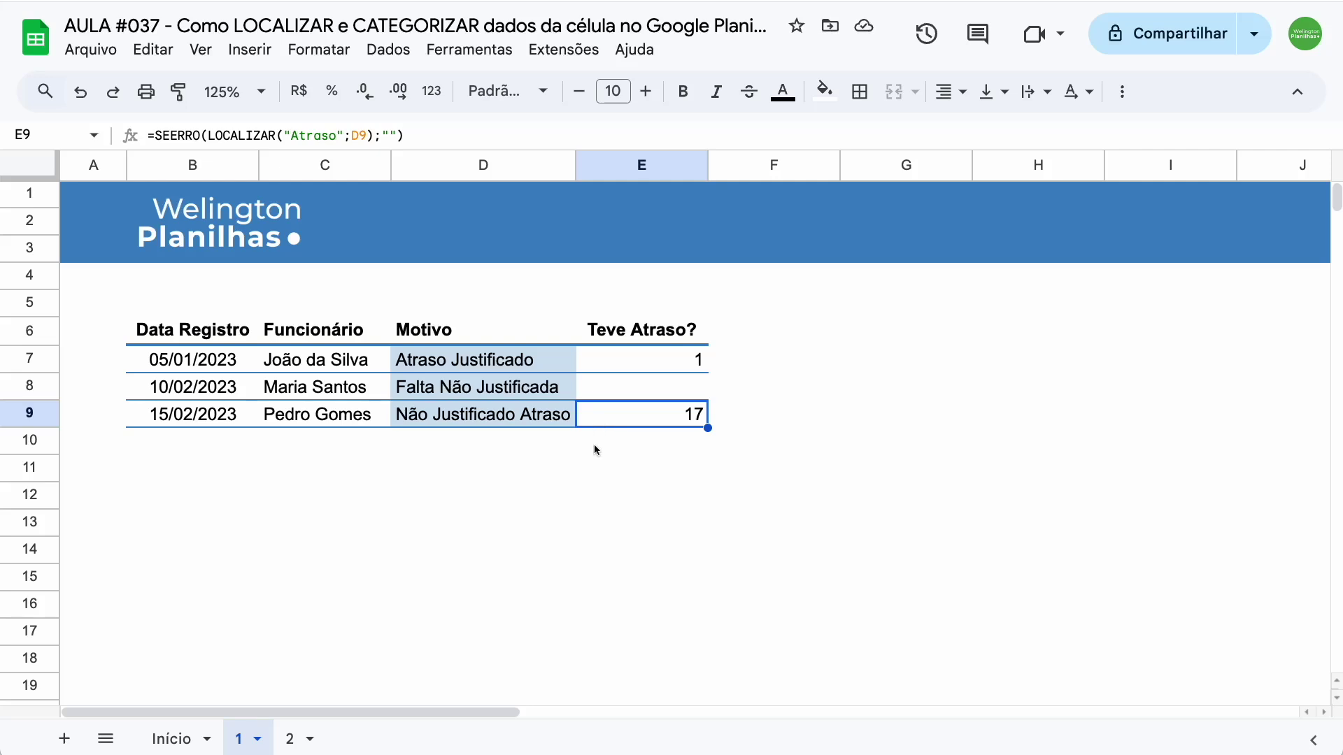
{"action": "left_click", "coordinate": [291, 739]}
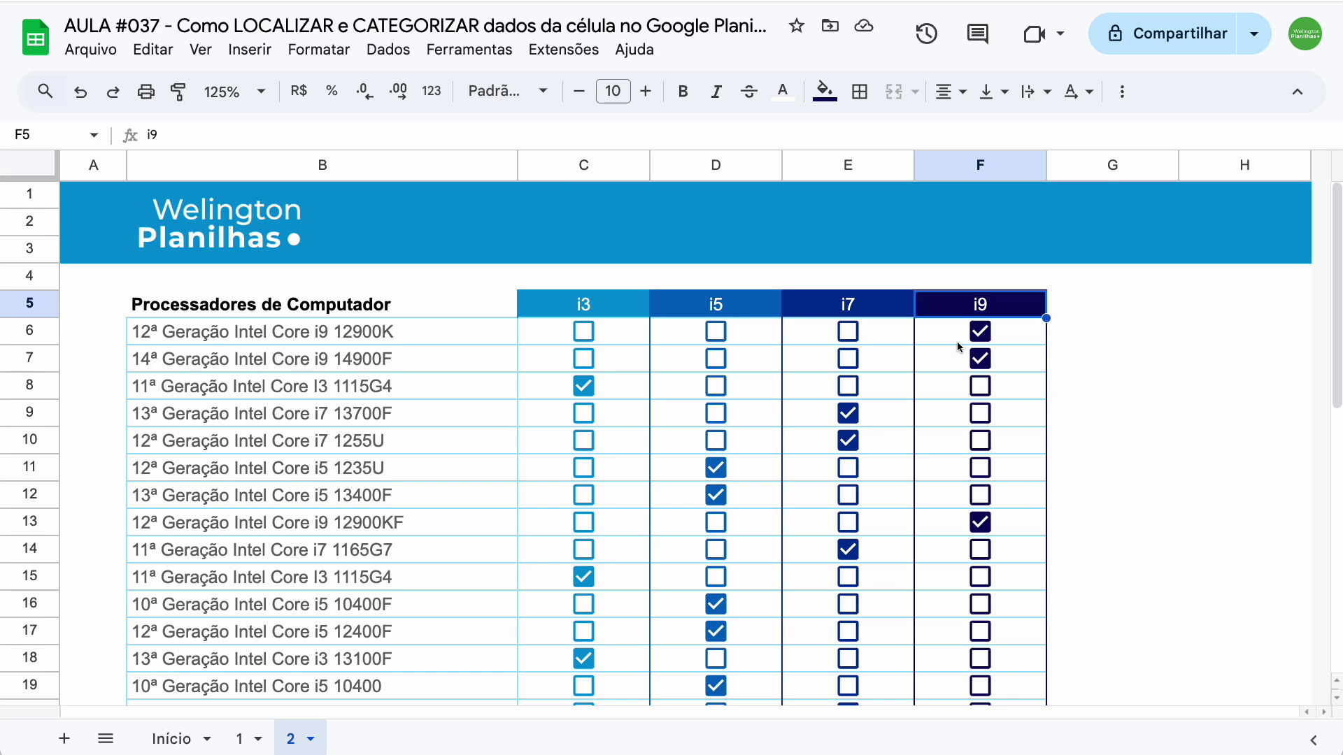
Delete the checkboxes from the i3–i9 range C6:F37
{"action": "left_click", "coordinate": [526, 321]}
{"action": "key", "text": "ctrl+shift+Right"}
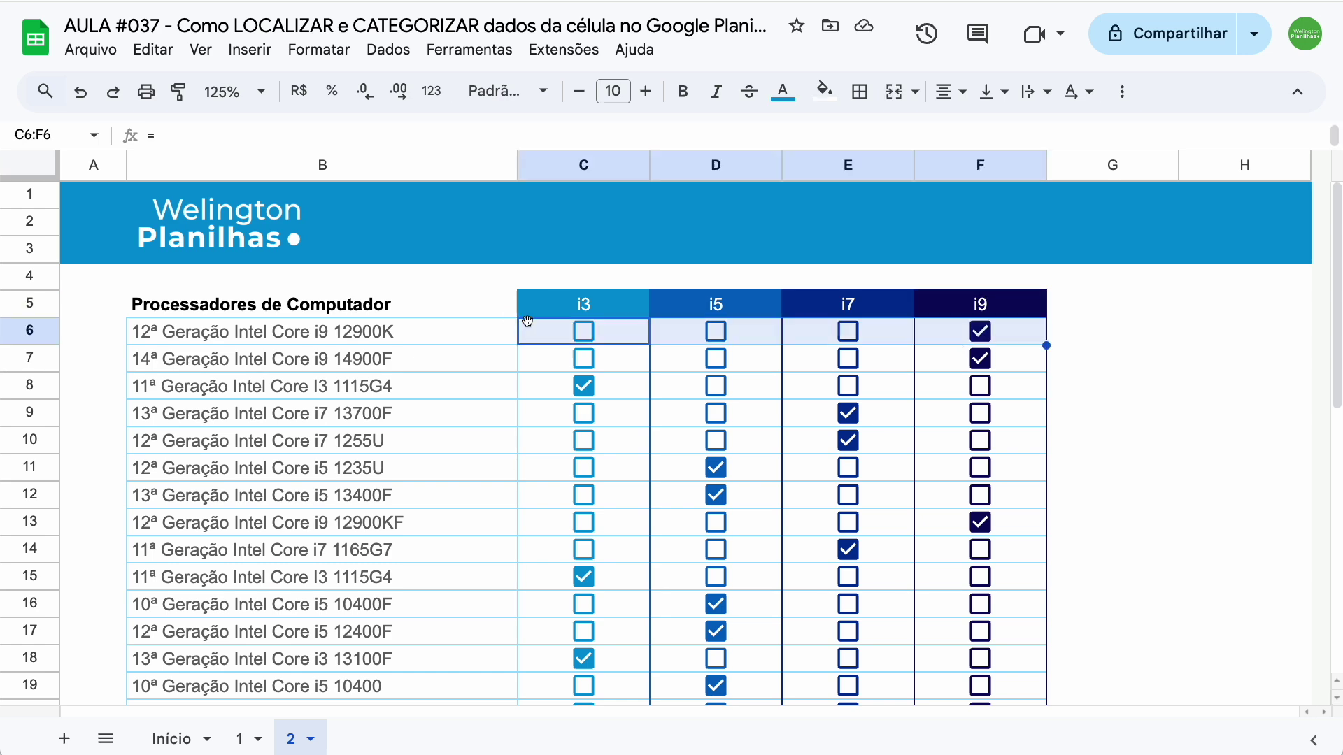
{"action": "key", "text": "ctrl+shift+Down"}
{"action": "key", "text": "Delete"}
{"action": "scroll", "coordinate": [699, 440], "scroll_direction": "up", "scroll_amount": 5}
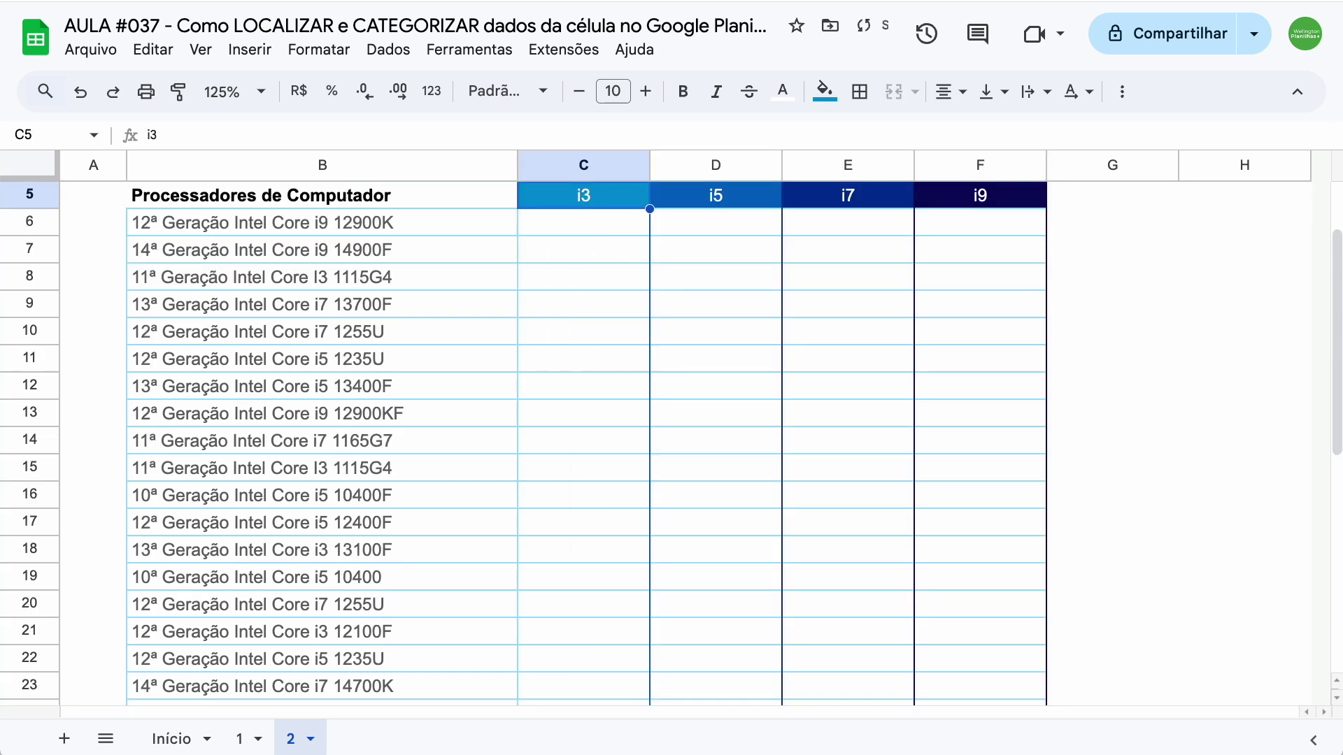
Start a LOCALIZAR formula in C6 that searches for the i3 header in C5
{"action": "left_click", "coordinate": [583, 222]}
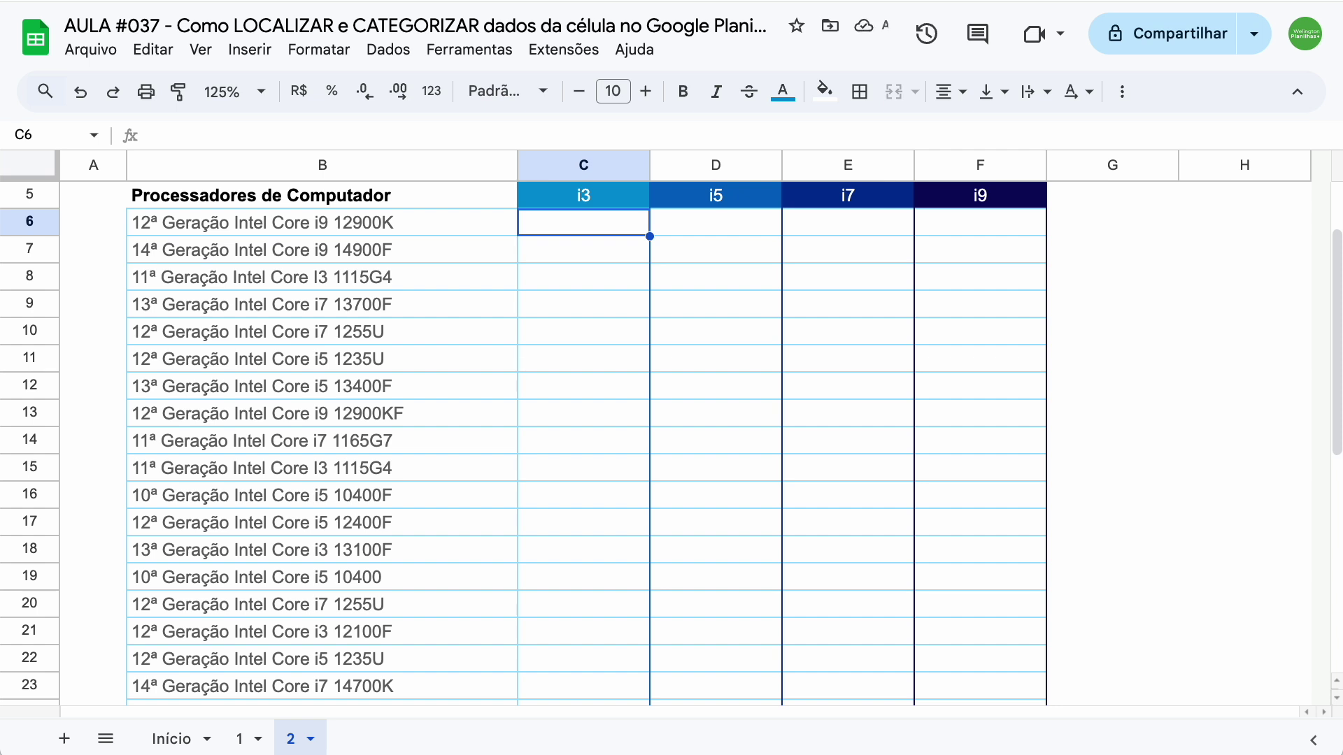
{"action": "type", "text": "="}
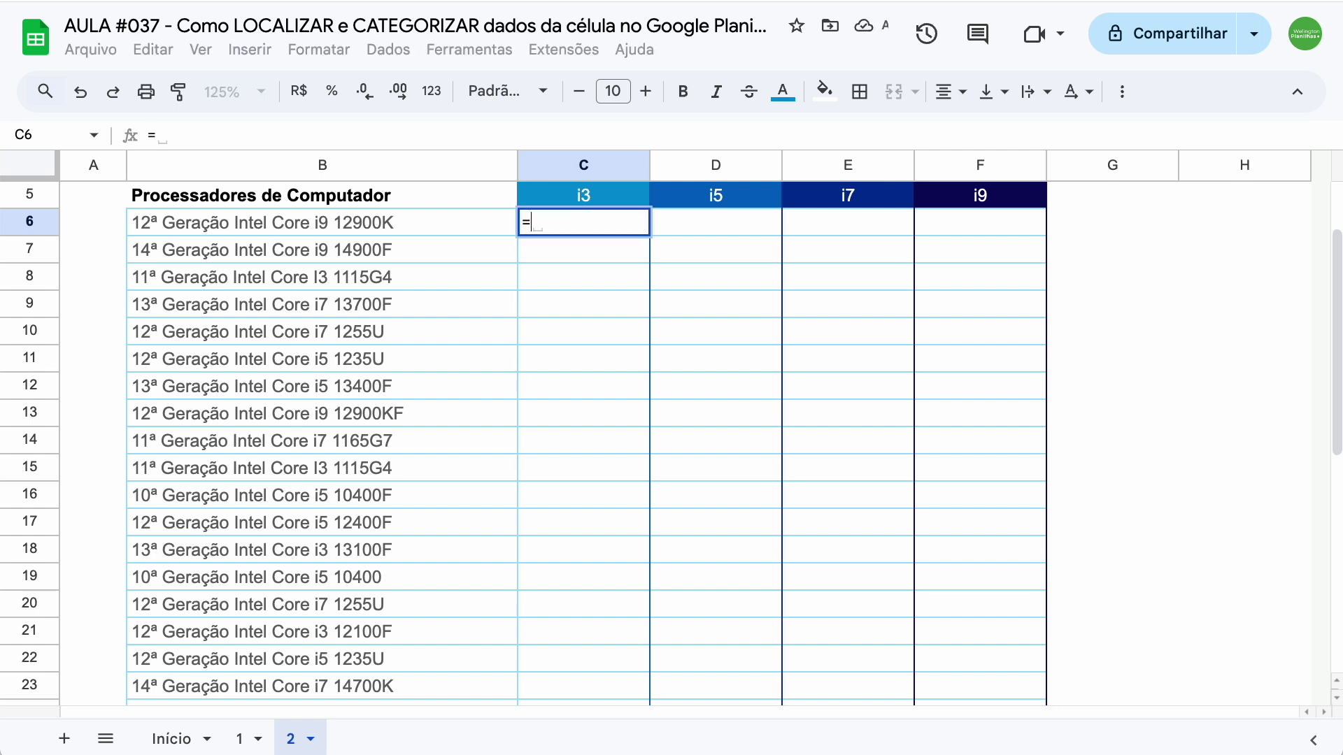
{"action": "type", "text": "loc"}
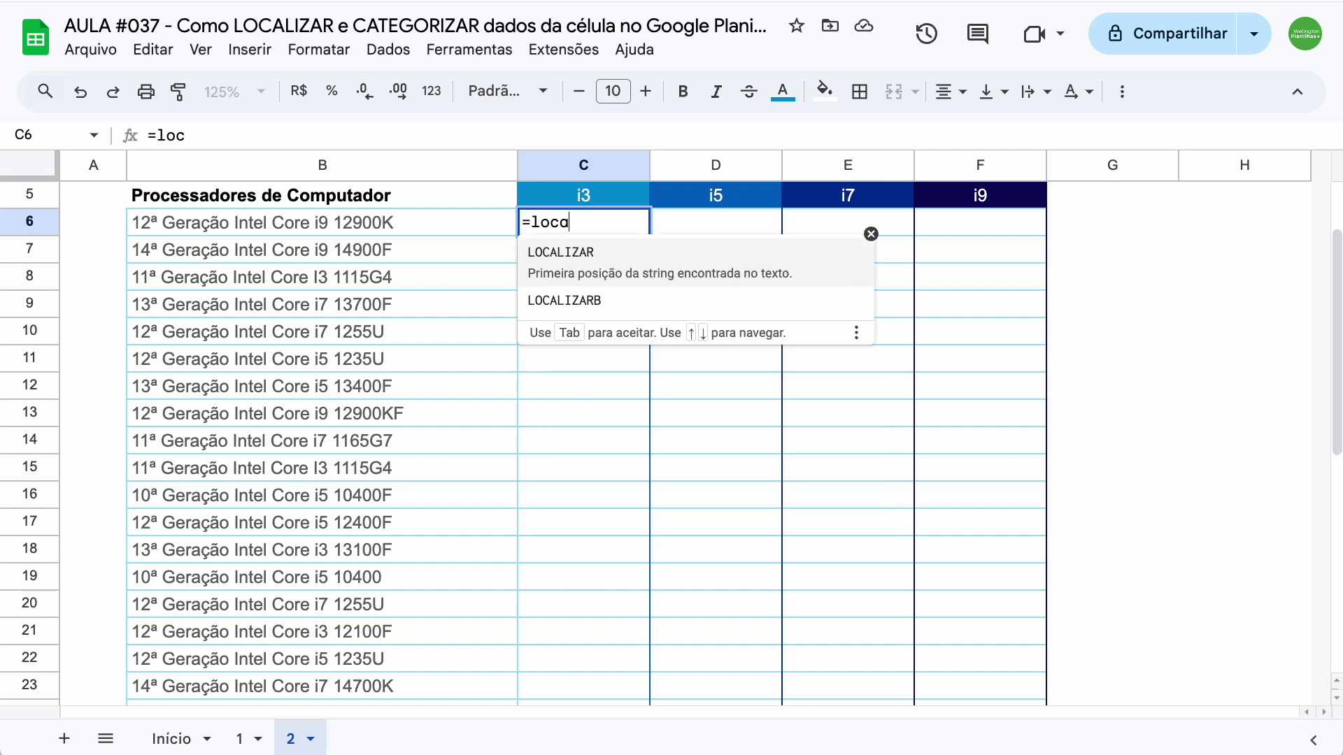
{"action": "type", "text": "a"}
{"action": "key", "text": "Tab"}
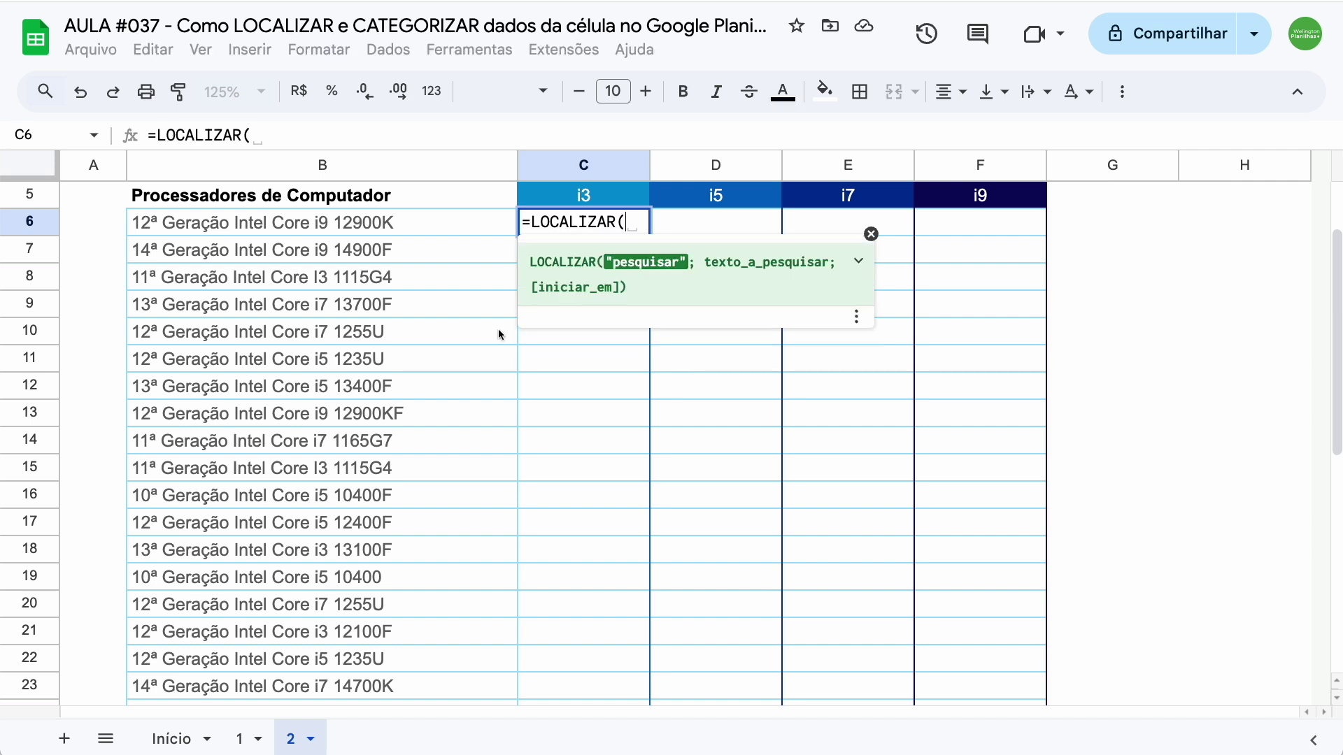
{"action": "scroll", "coordinate": [470, 334], "scroll_direction": "up", "scroll_amount": 2}
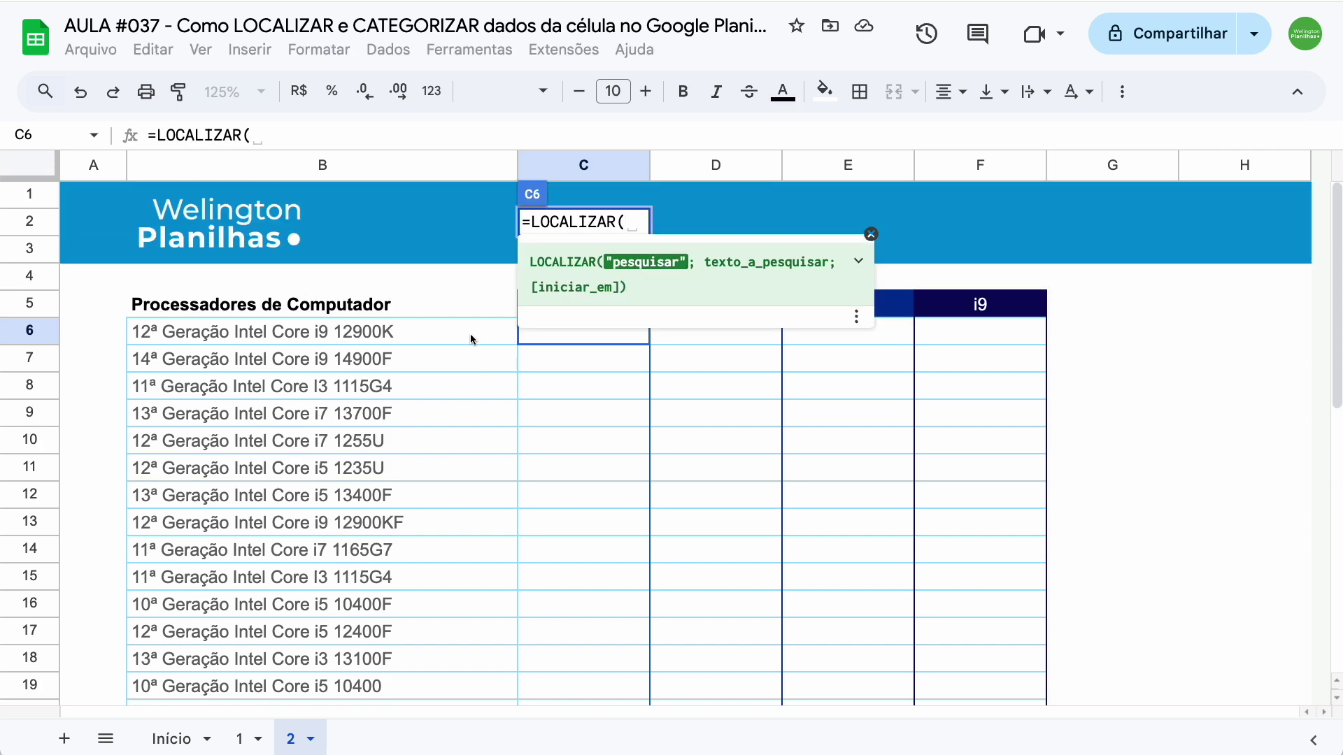
{"action": "left_click", "coordinate": [870, 234]}
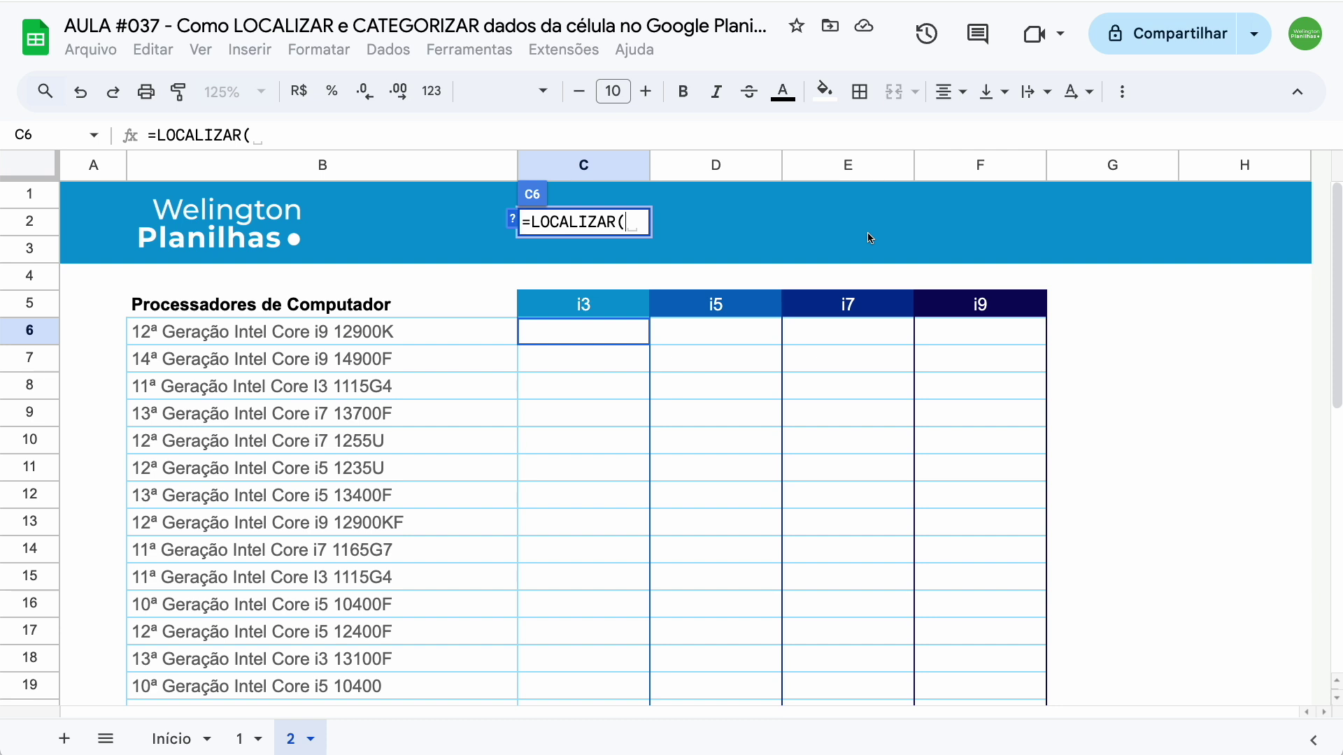
{"action": "left_click", "coordinate": [598, 310]}
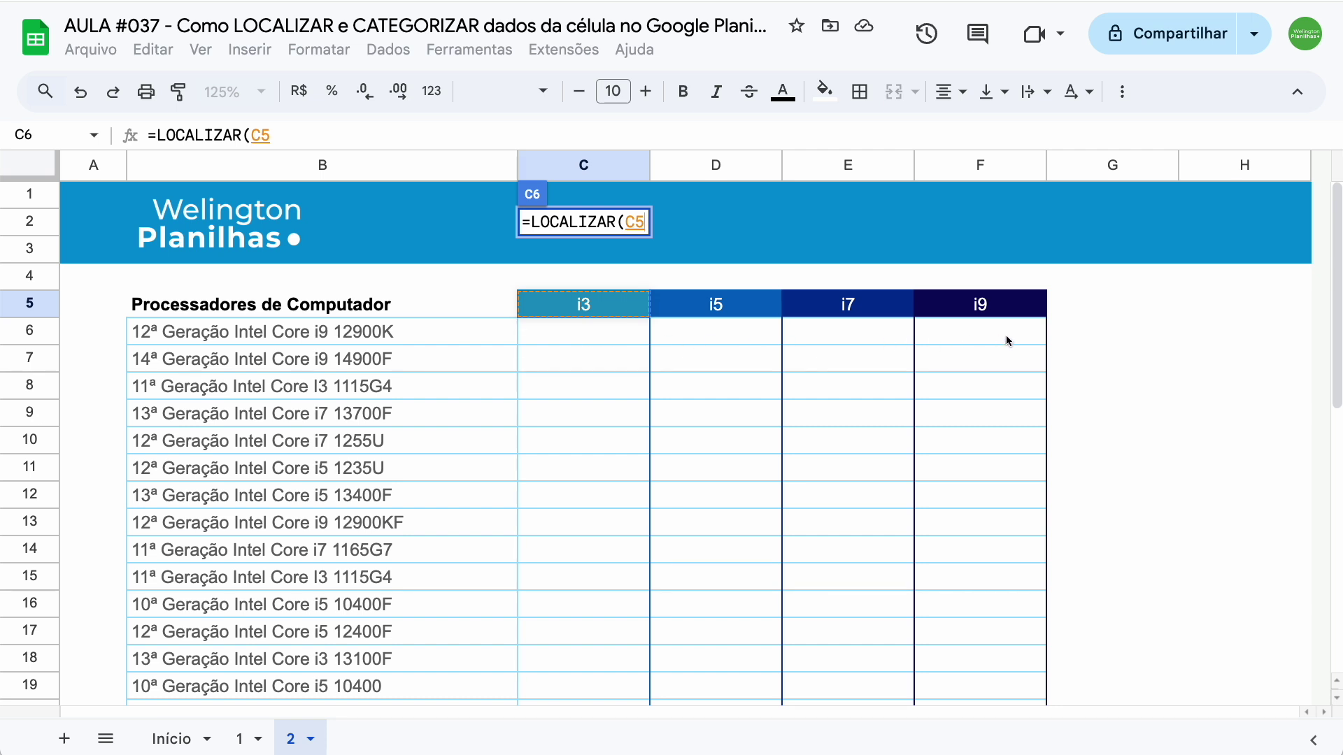
Finish C6 as =LOCALIZAR(C$5;$B6), searching the processor name in B6
{"action": "left_click", "coordinate": [635, 222]}
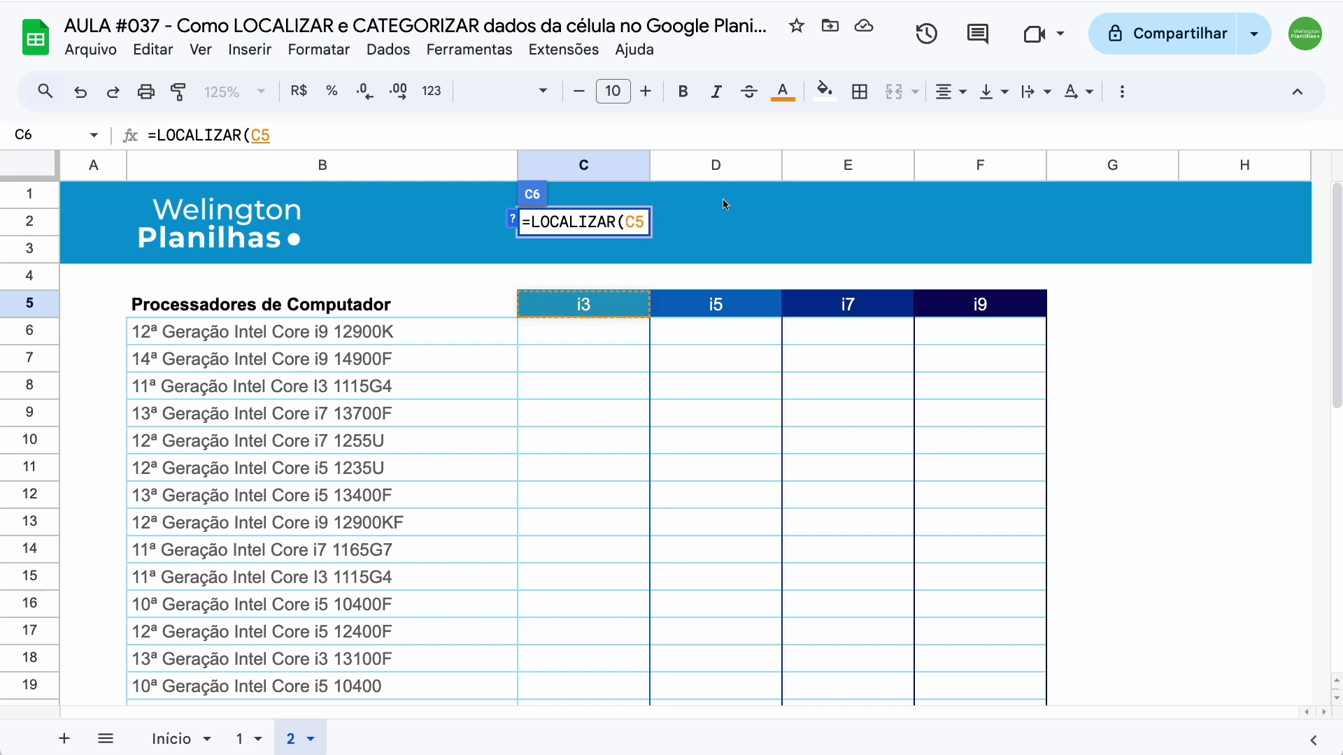
{"action": "type", "text": "$5"}
{"action": "type", "text": ";"}
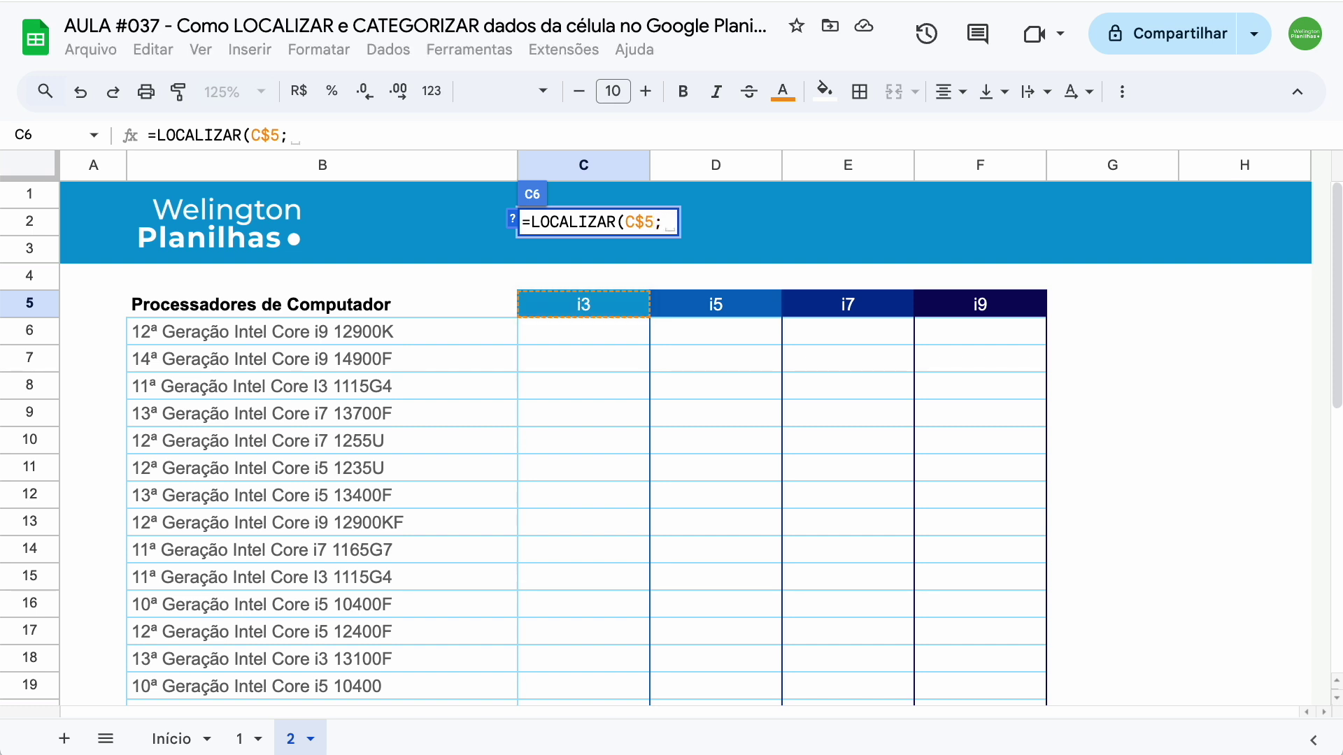
{"action": "left_click", "coordinate": [514, 219]}
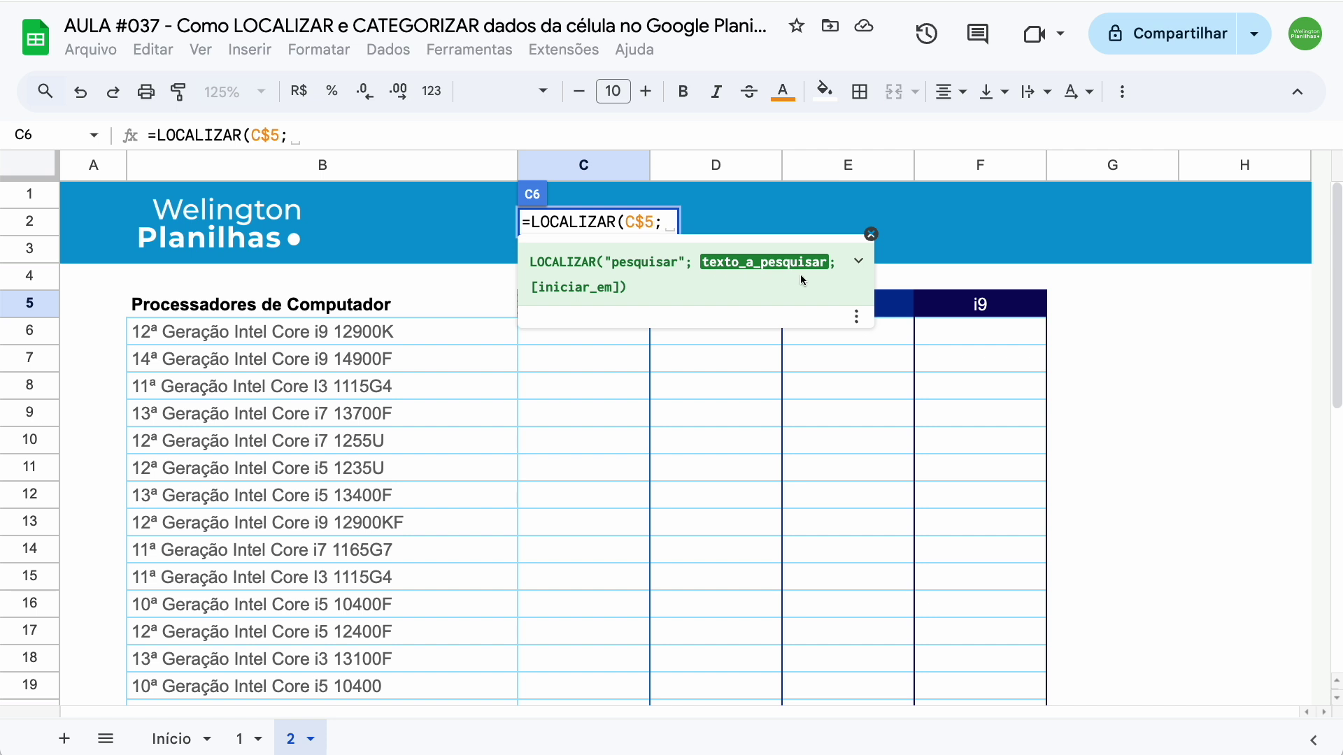
{"action": "left_click", "coordinate": [415, 330]}
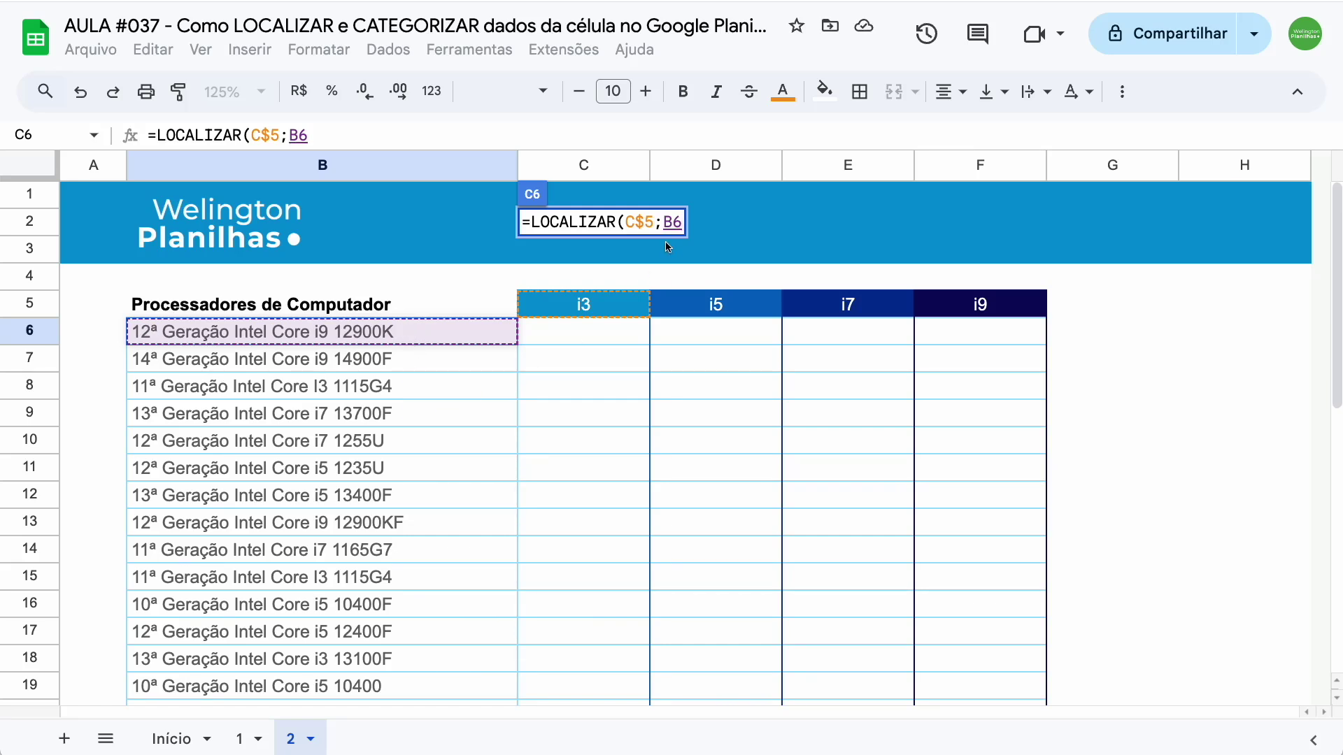
{"action": "left_click", "coordinate": [662, 222]}
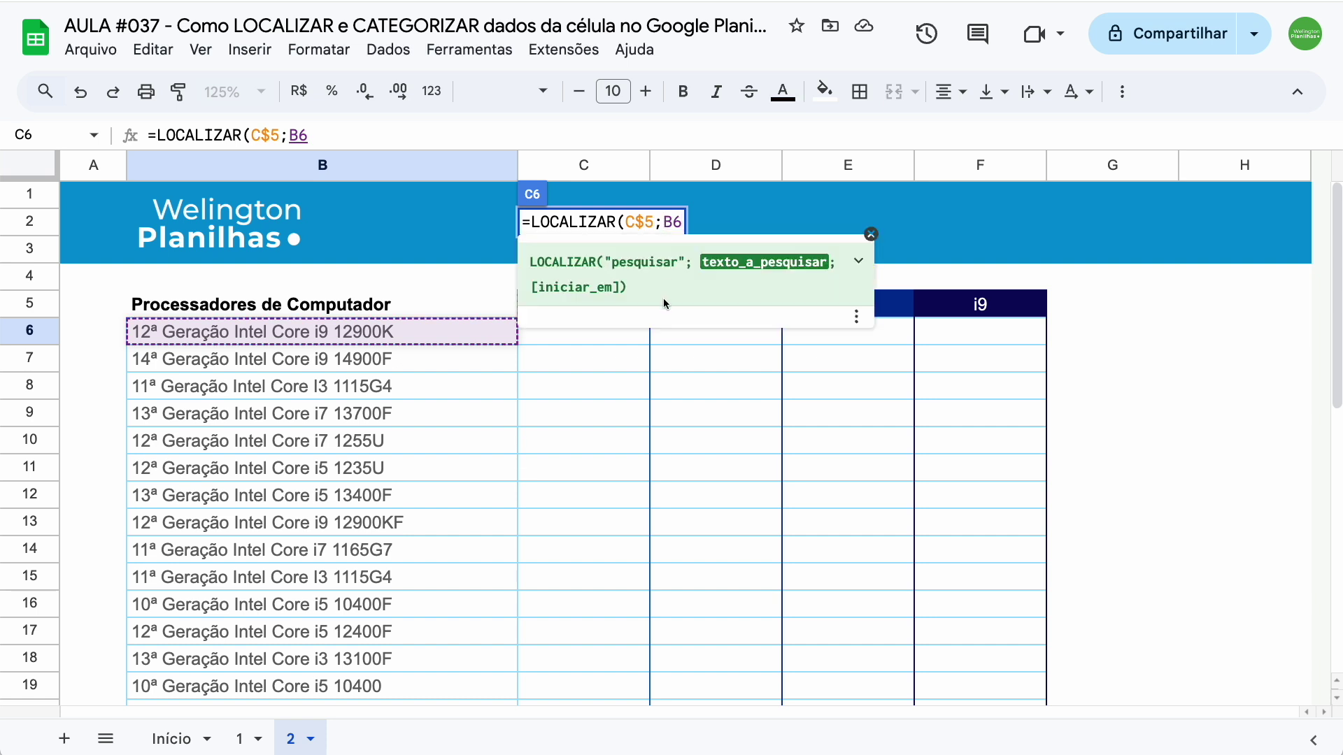
{"action": "type", "text": "$"}
{"action": "left_click", "coordinate": [692, 222]}
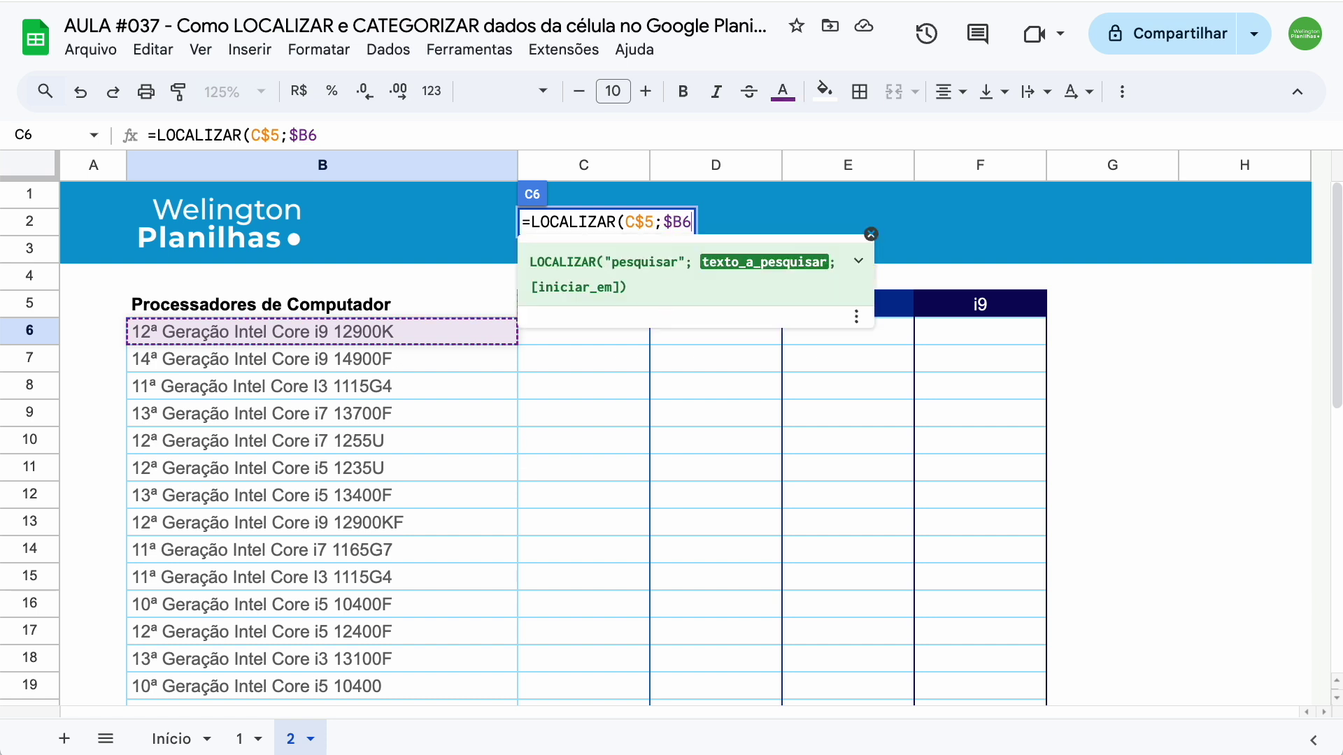
{"action": "type", "text": ")"}
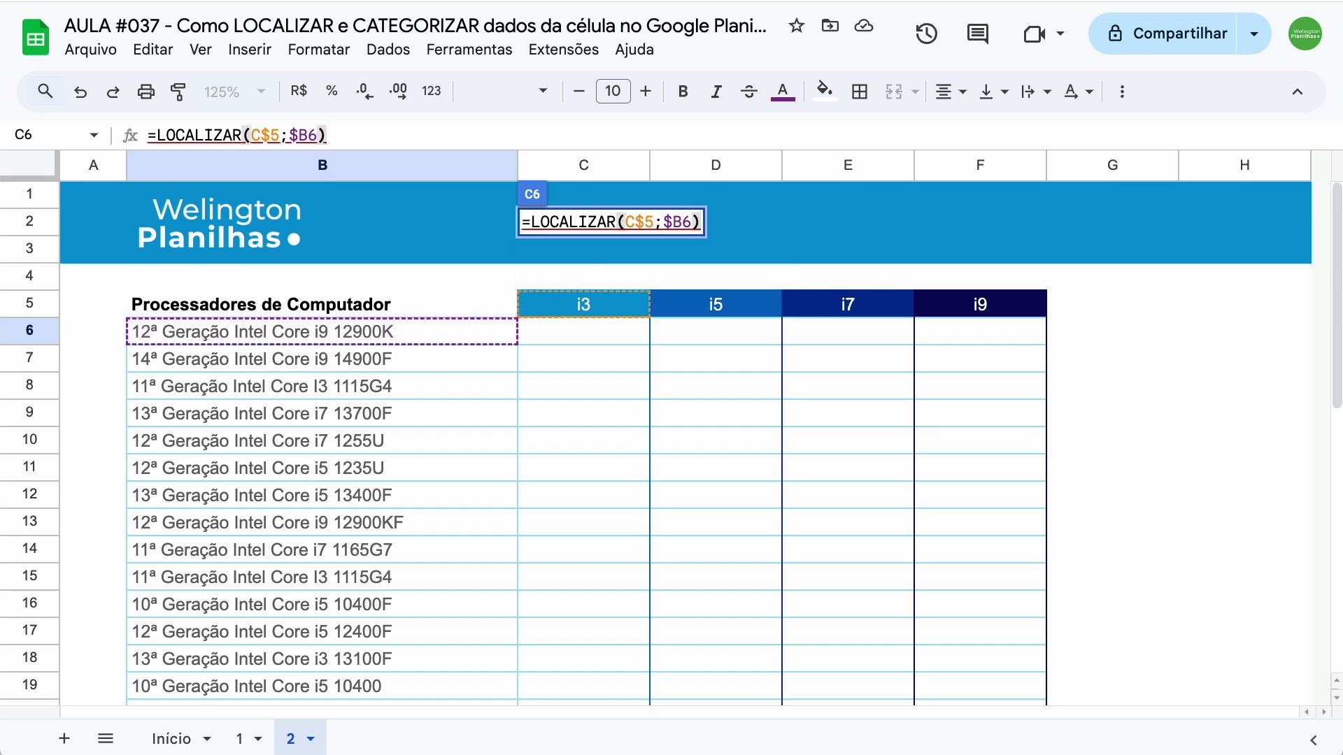
{"action": "key", "text": "Return"}
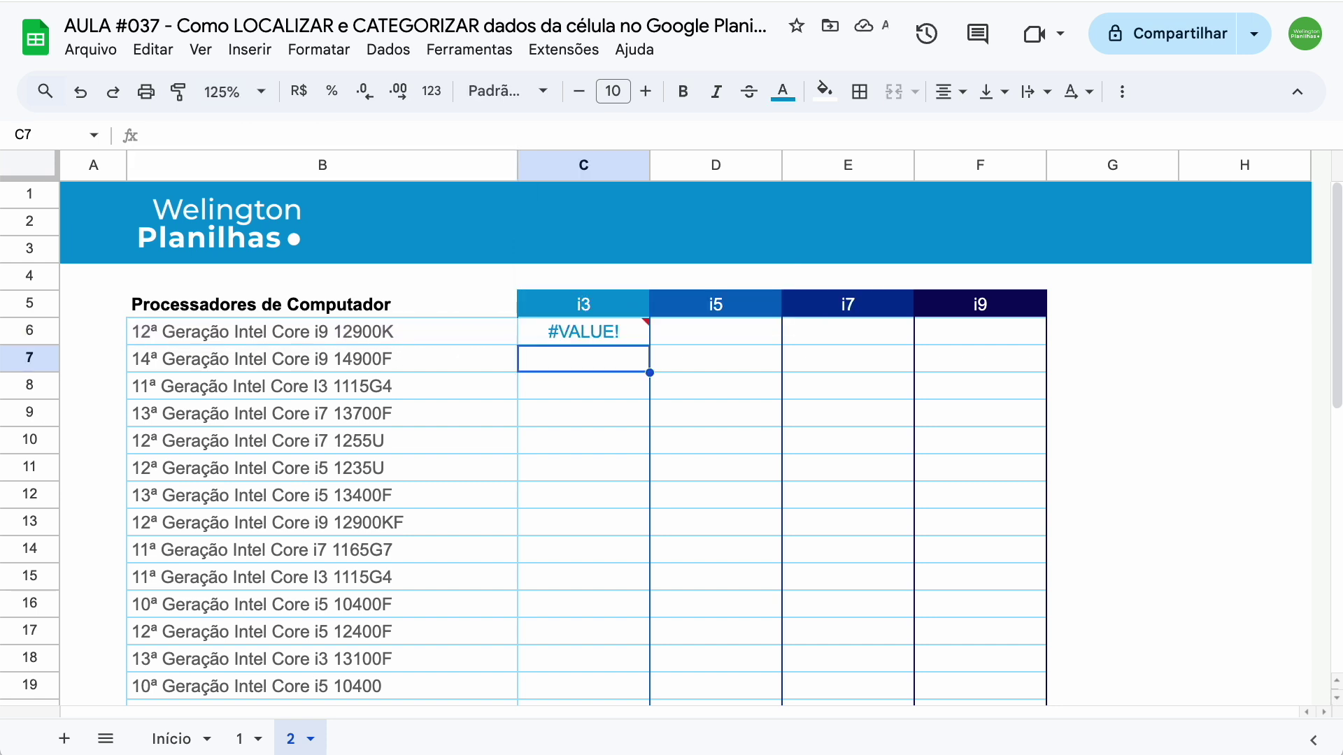
Wrap C6's search as =ÉNÚM(LOCALIZAR(C$5;$B6)) so it shows FALSE instead of #VALUE!
{"action": "left_click", "coordinate": [545, 339]}
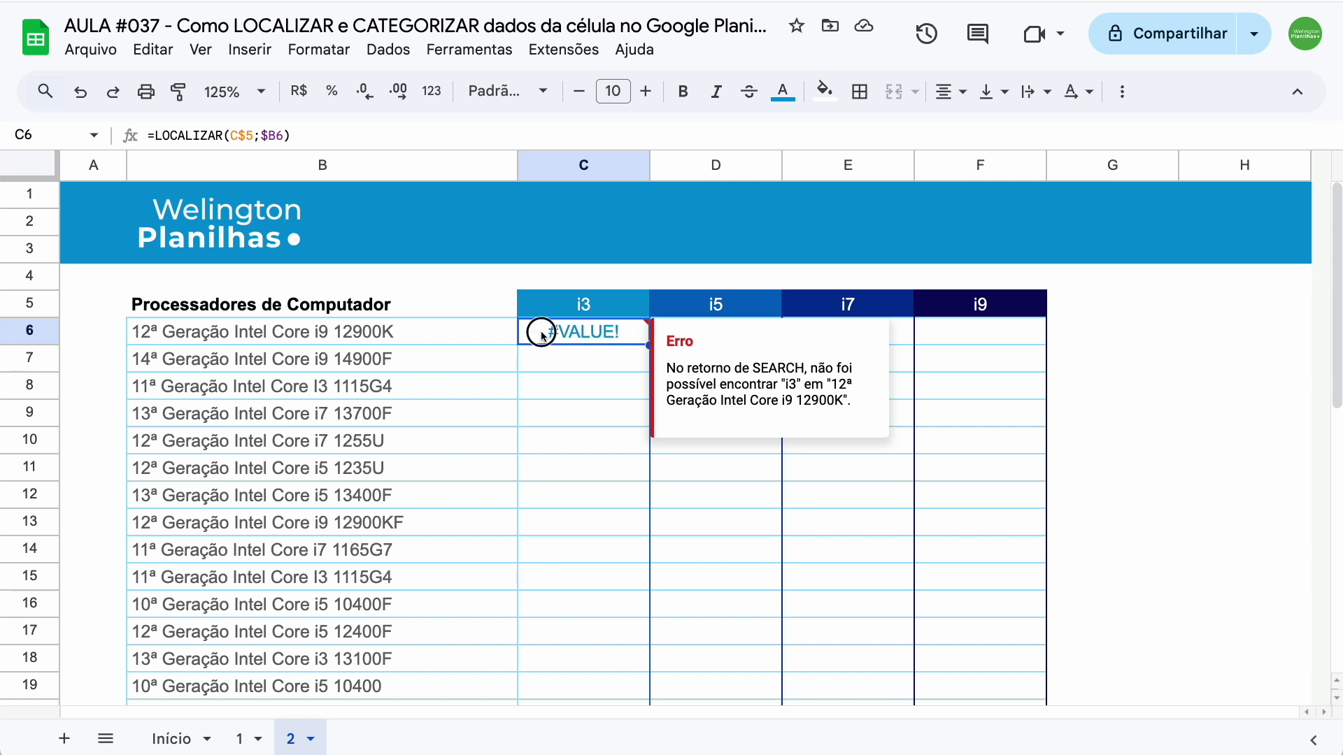
{"action": "double_click", "coordinate": [546, 335]}
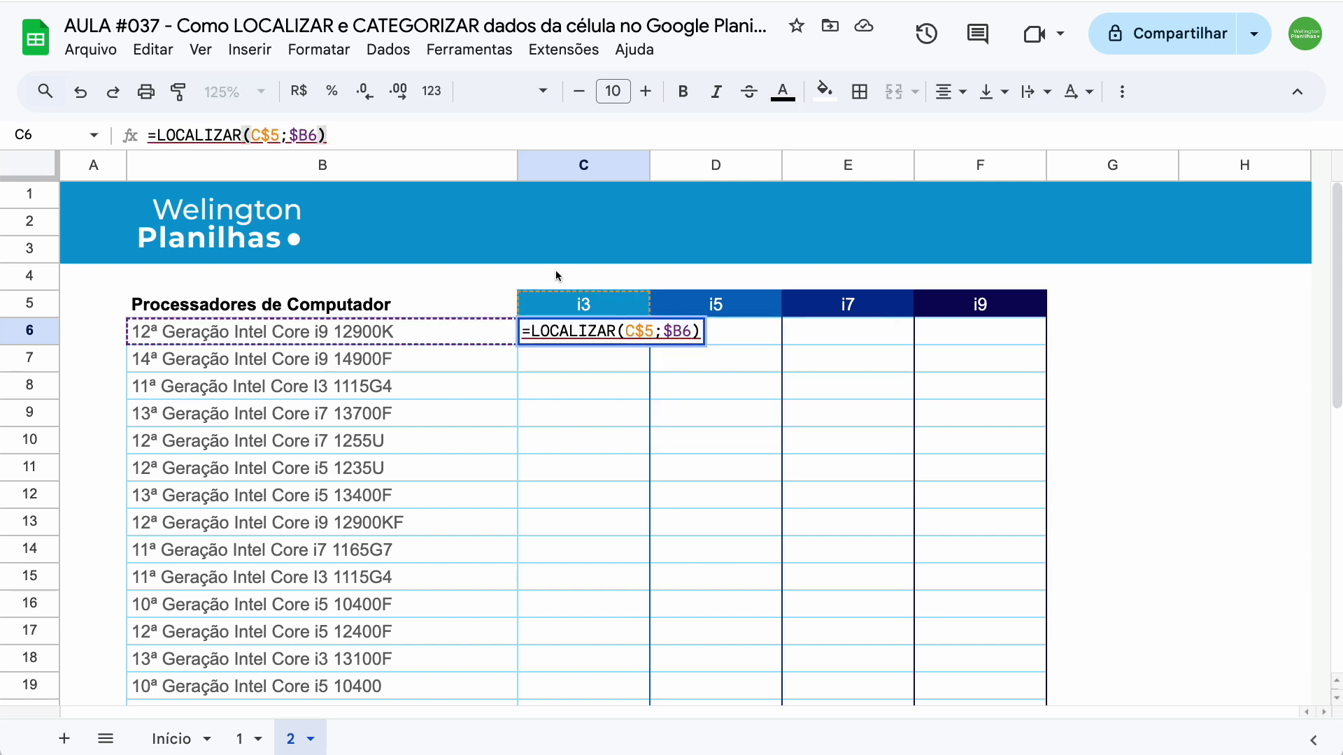
{"action": "type", "text": "én"}
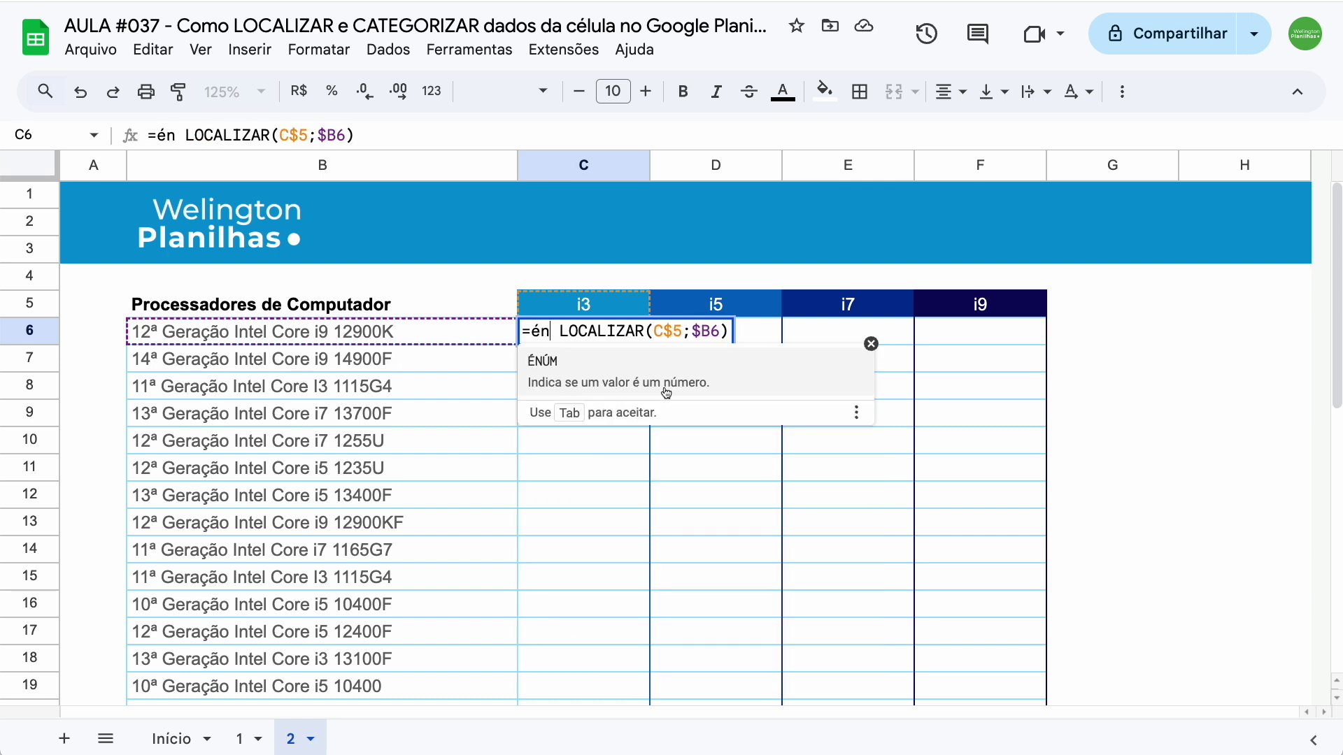
{"action": "left_click", "coordinate": [594, 377]}
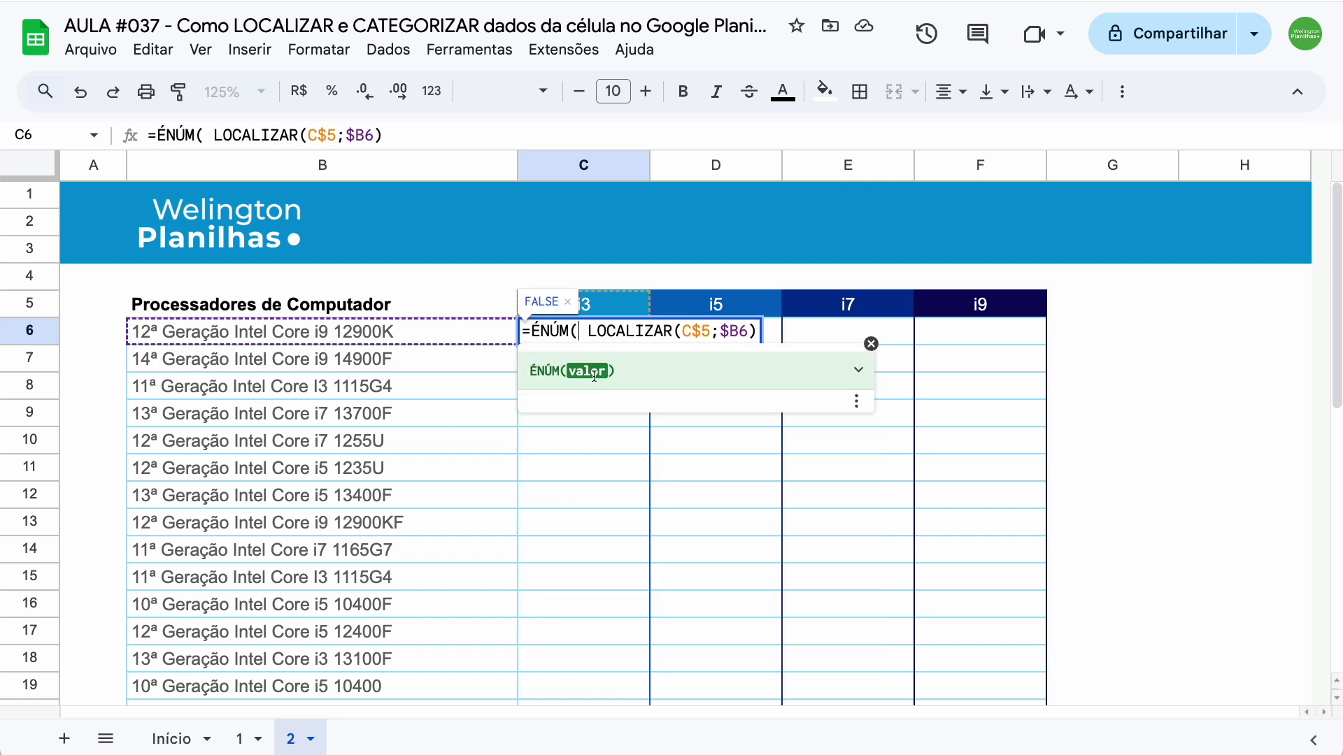
{"action": "key", "text": "Delete"}
{"action": "key", "text": "End"}
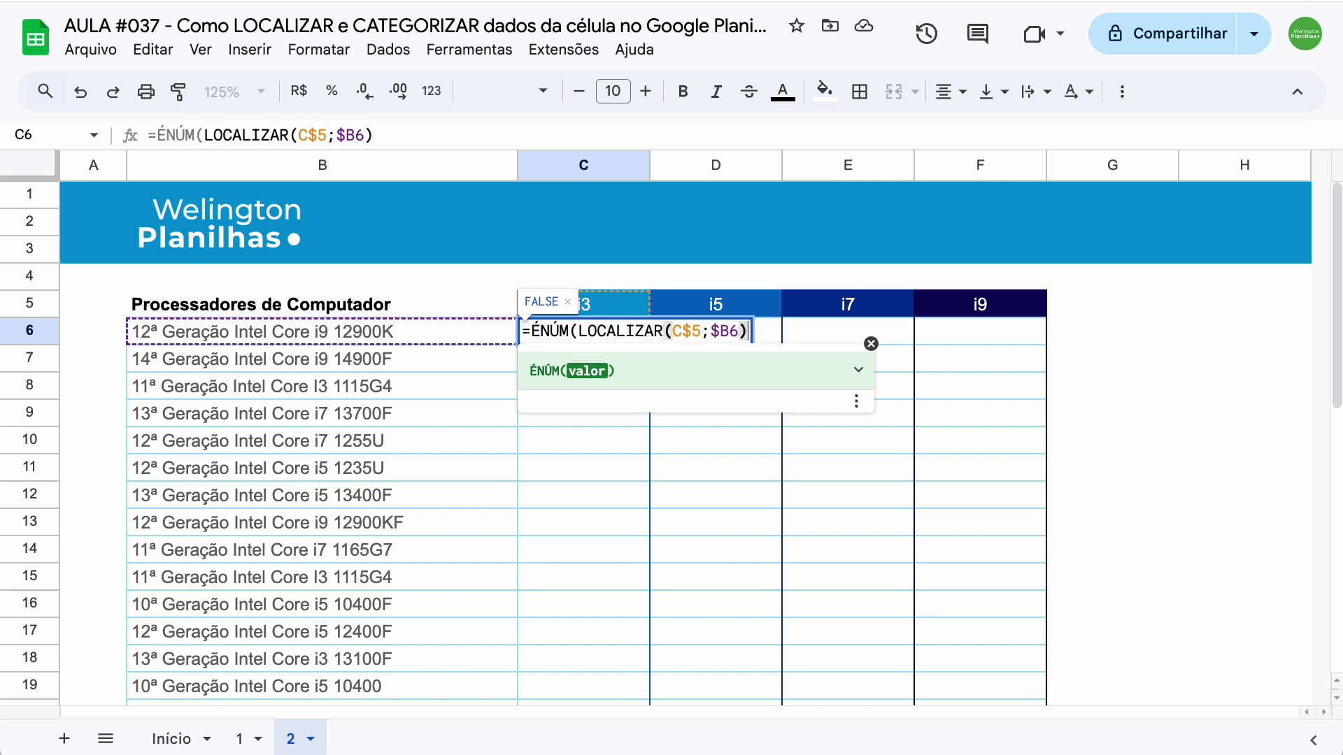
{"action": "type", "text": ")"}
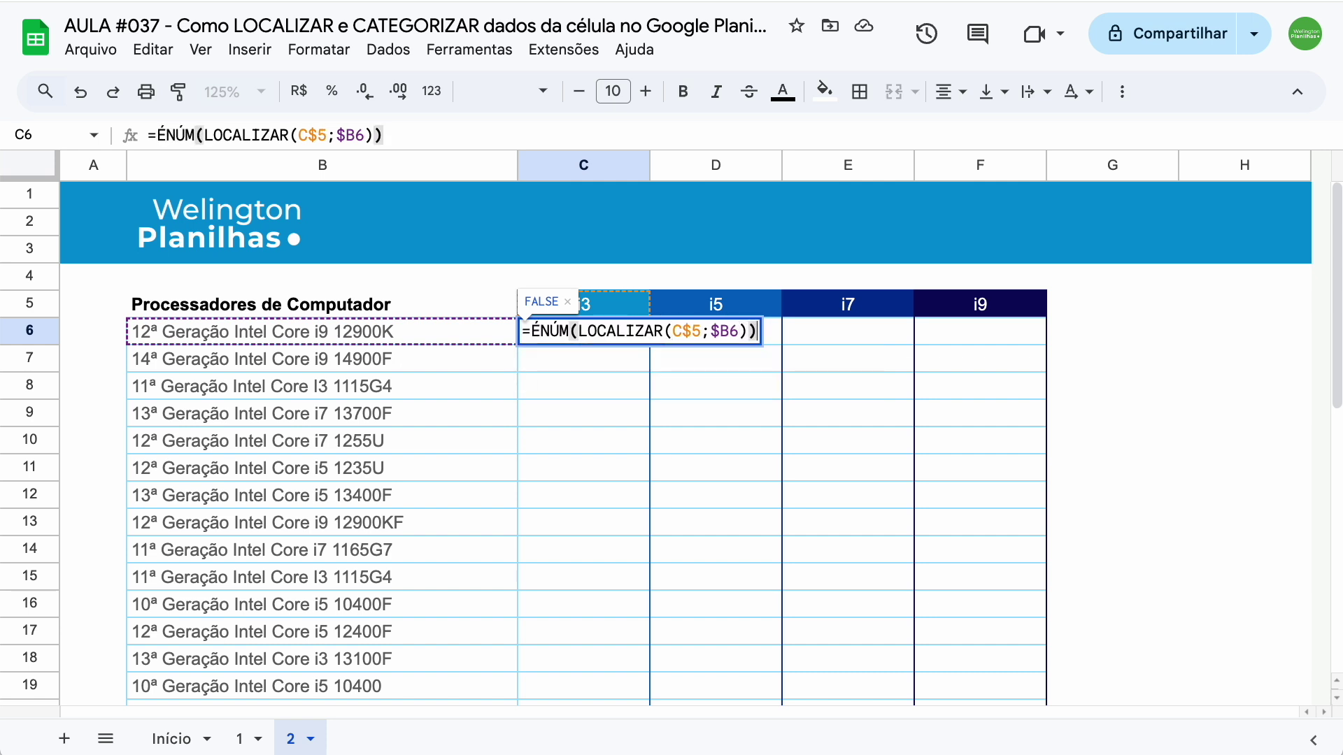
{"action": "key", "text": "Return"}
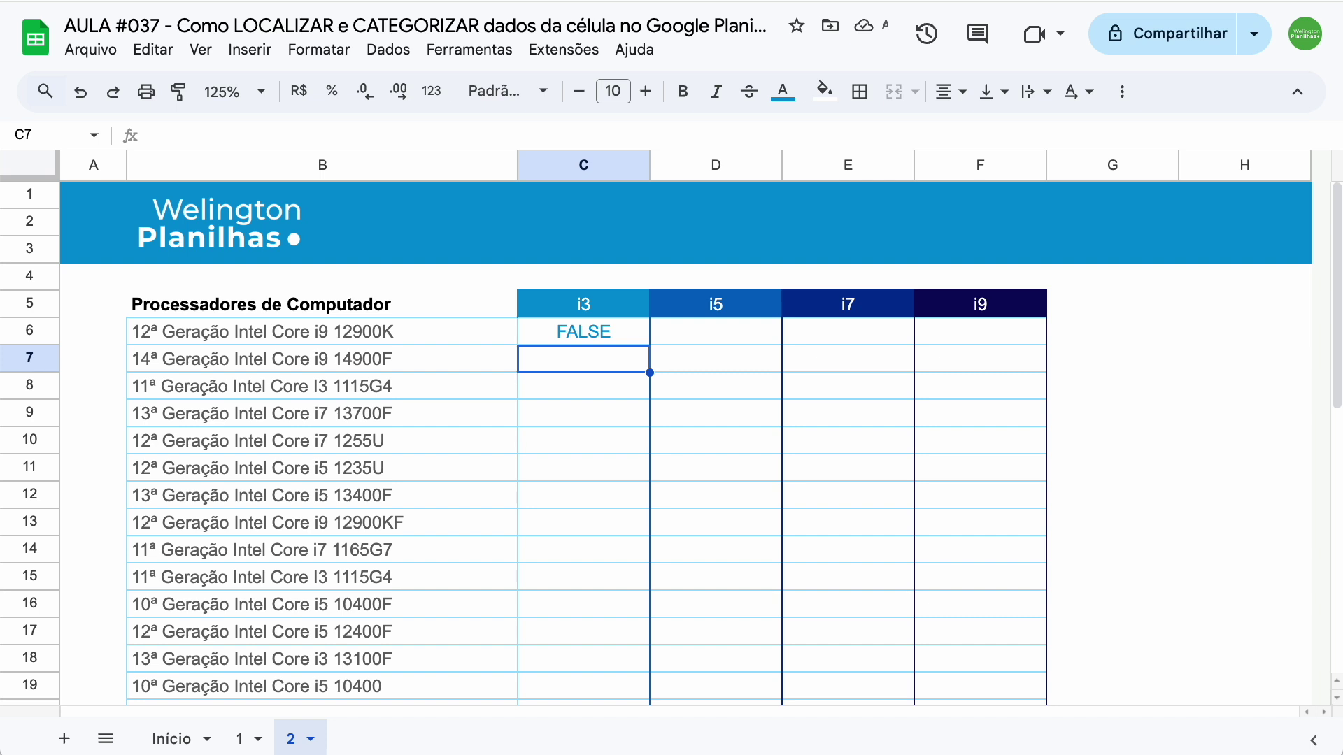
Copy C6 and paste formula only into D6:F6, giving FALSE, FALSE and TRUE
{"action": "left_click", "coordinate": [574, 340]}
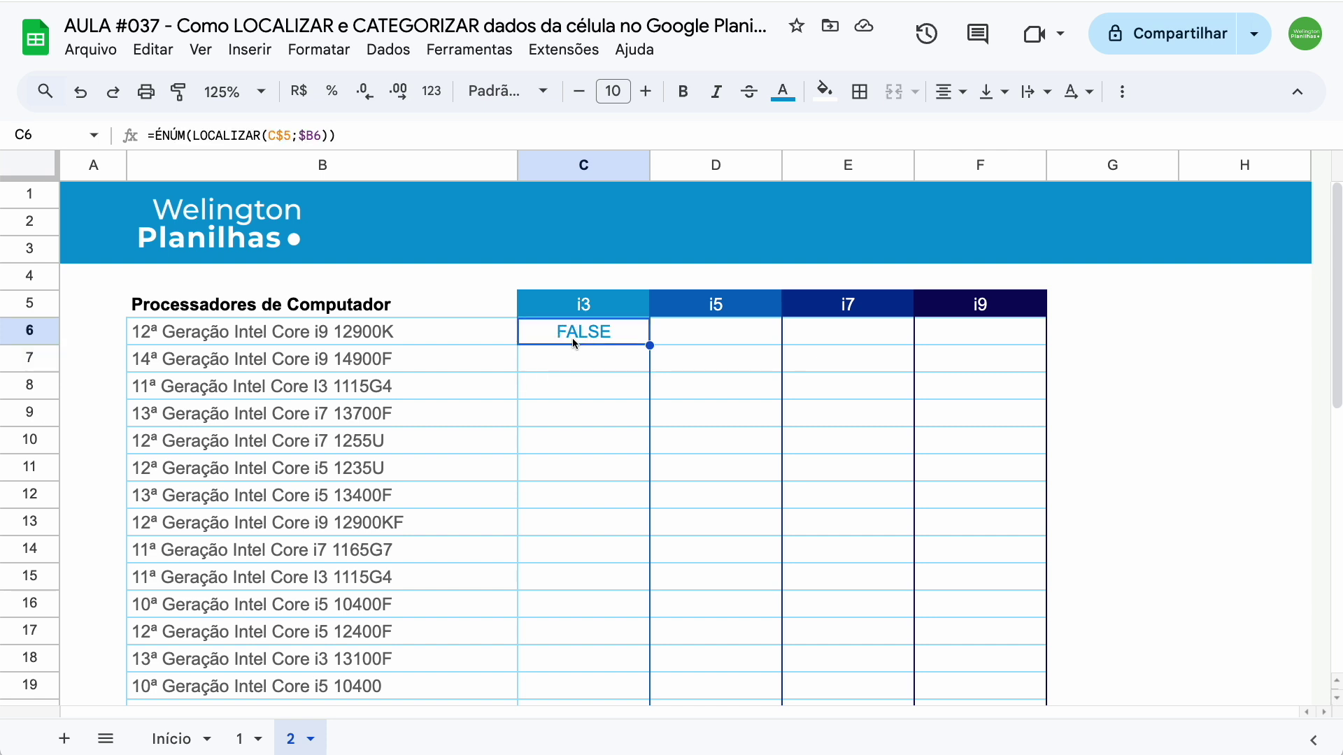
{"action": "left_click", "coordinate": [157, 50]}
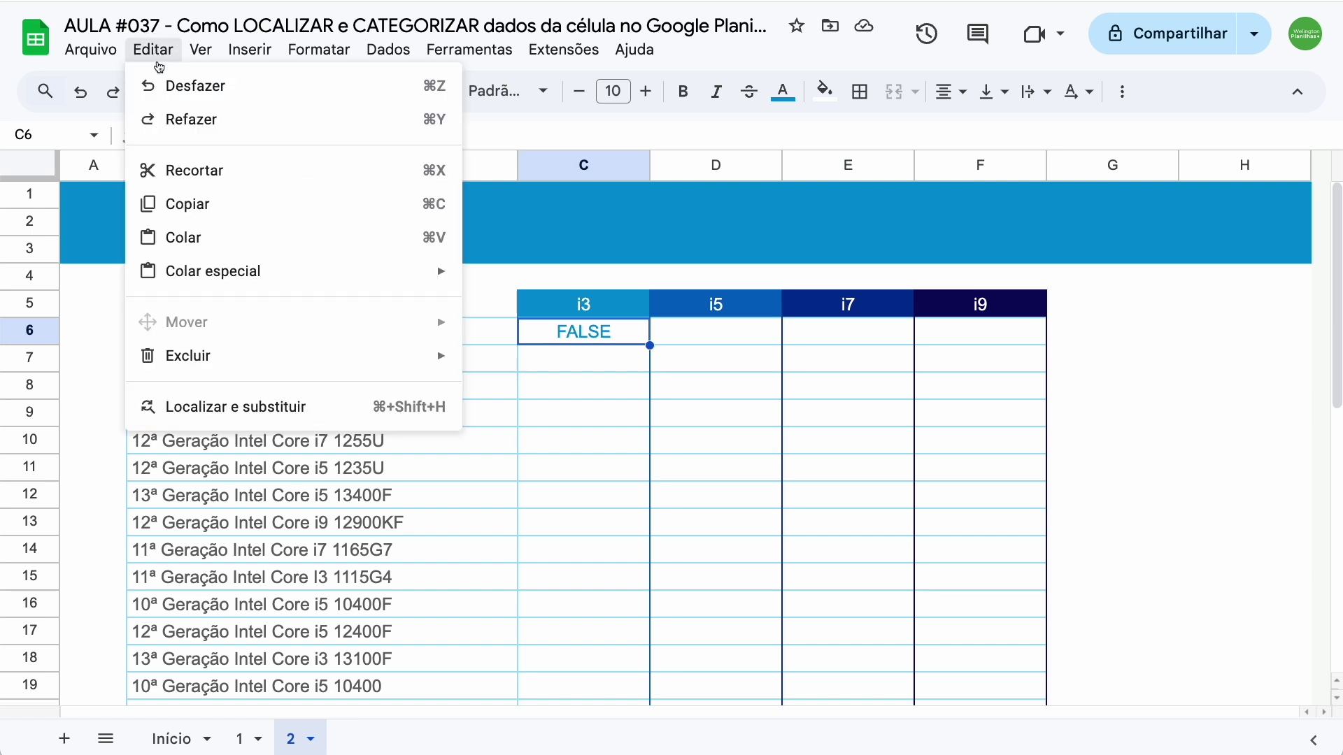
{"action": "left_click", "coordinate": [186, 200]}
{"action": "mouse_move", "coordinate": [669, 333]}
{"action": "left_mouse_down"}
{"action": "mouse_move", "coordinate": [989, 344]}
{"action": "mouse_move", "coordinate": [969, 338]}
{"action": "left_mouse_up"}
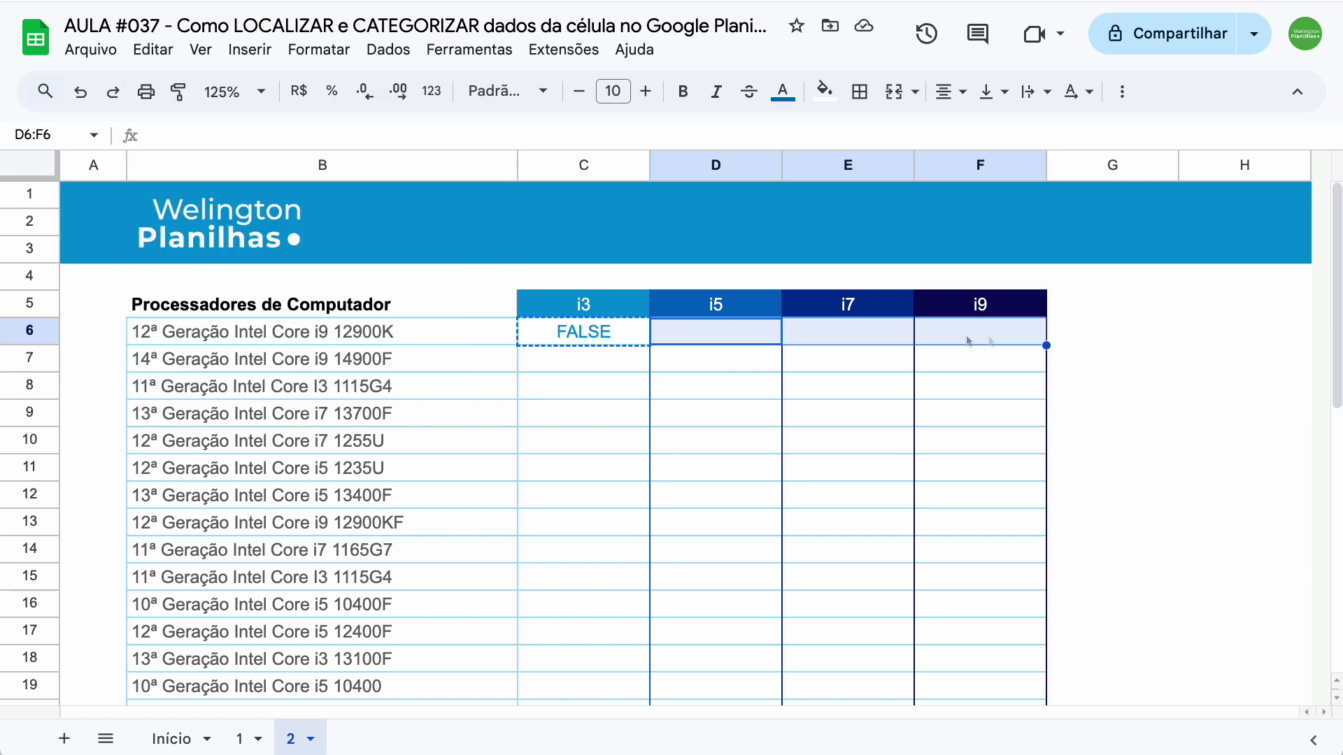
{"action": "left_click", "coordinate": [153, 48]}
{"action": "mouse_move", "coordinate": [213, 271]}
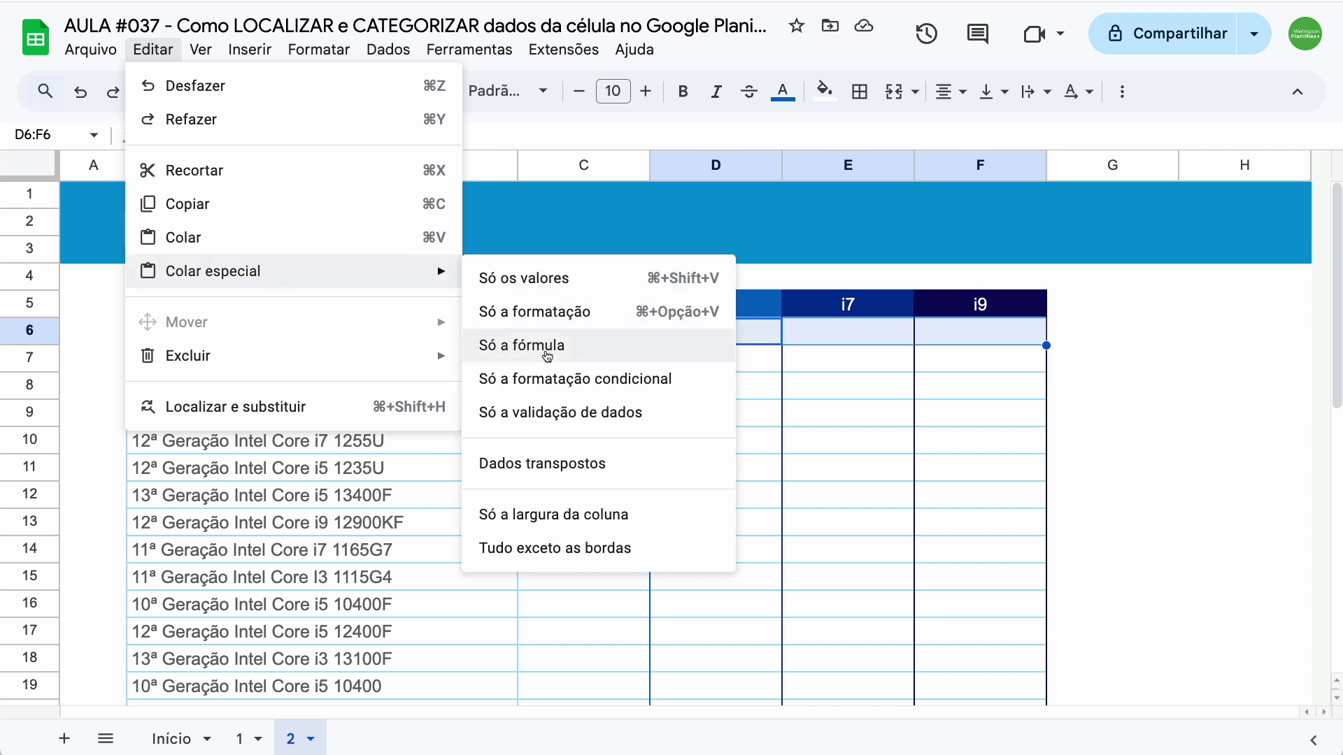
{"action": "left_click", "coordinate": [637, 357]}
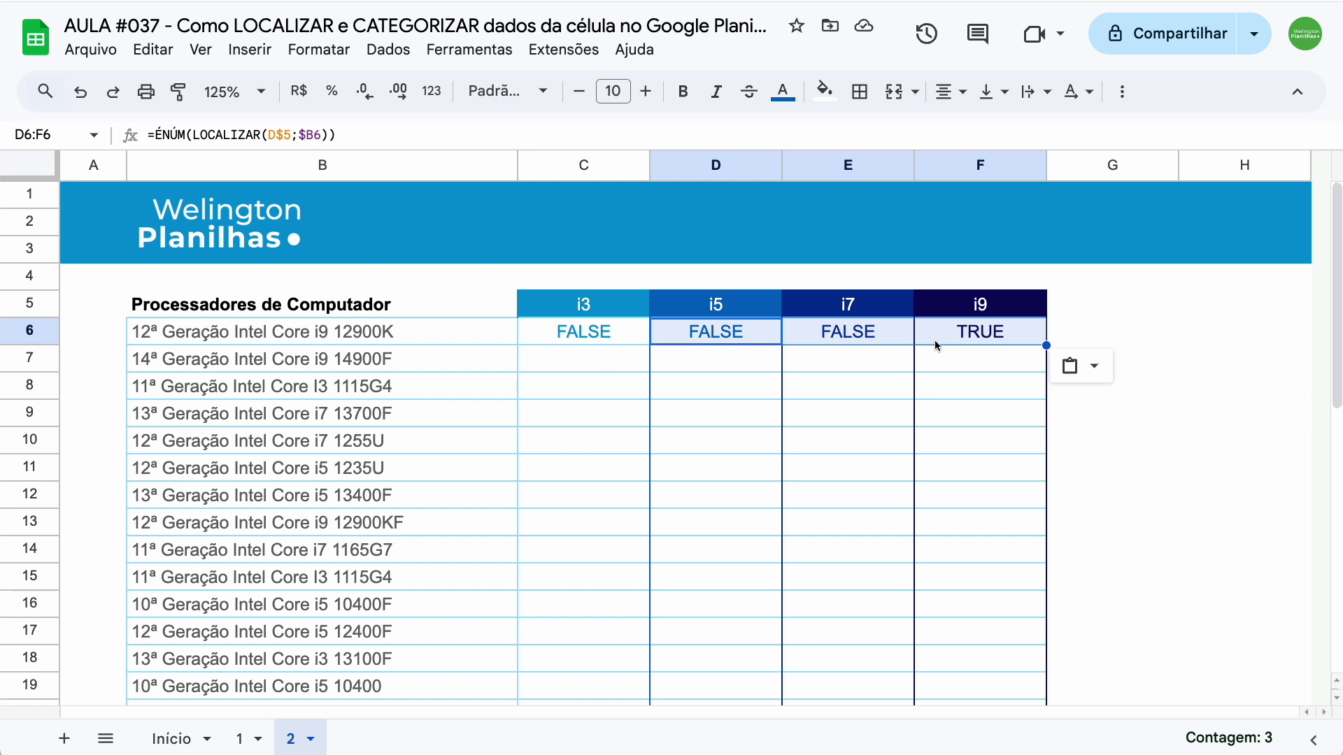
{"action": "left_click", "coordinate": [957, 338]}
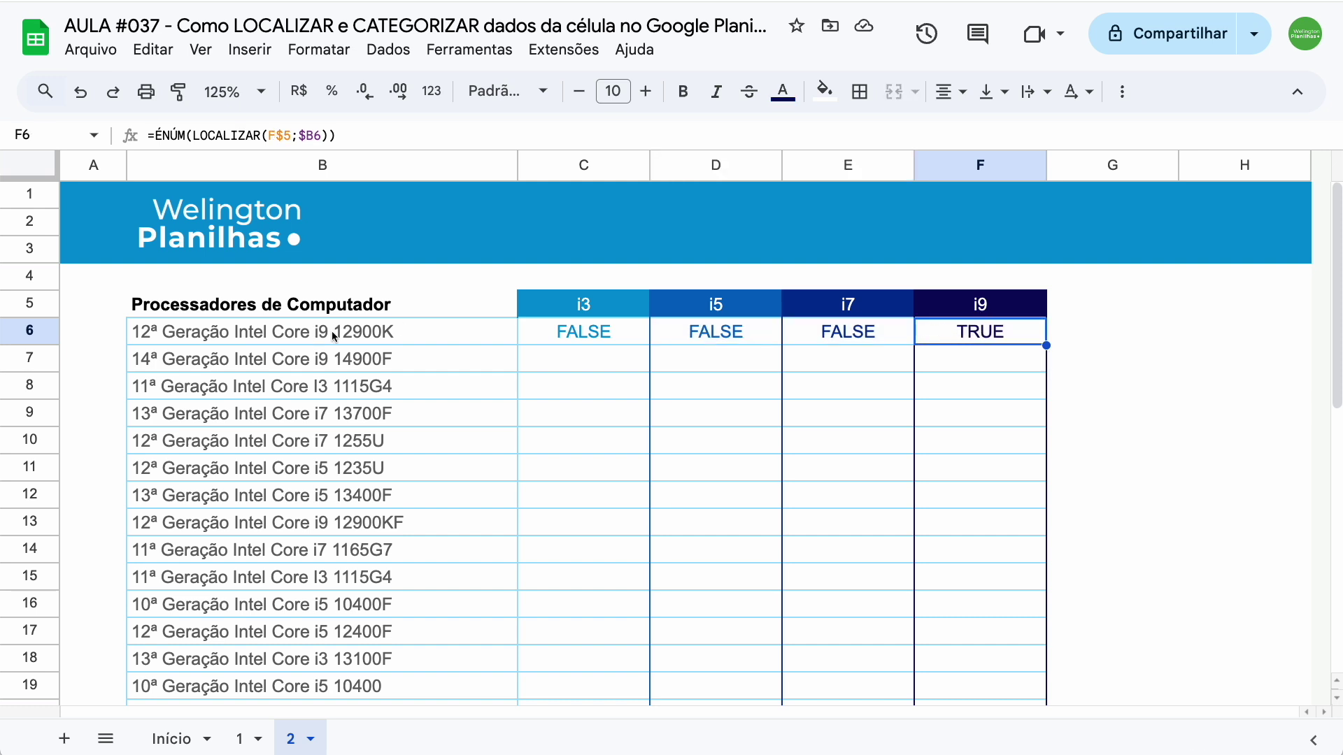
Fill the C6:F6 formulas down to the last processor row, marking TRUE for matching categories
{"action": "mouse_move", "coordinate": [637, 342]}
{"action": "left_mouse_down"}
{"action": "mouse_move", "coordinate": [988, 342]}
{"action": "mouse_move", "coordinate": [1045, 424]}
{"action": "left_mouse_up"}
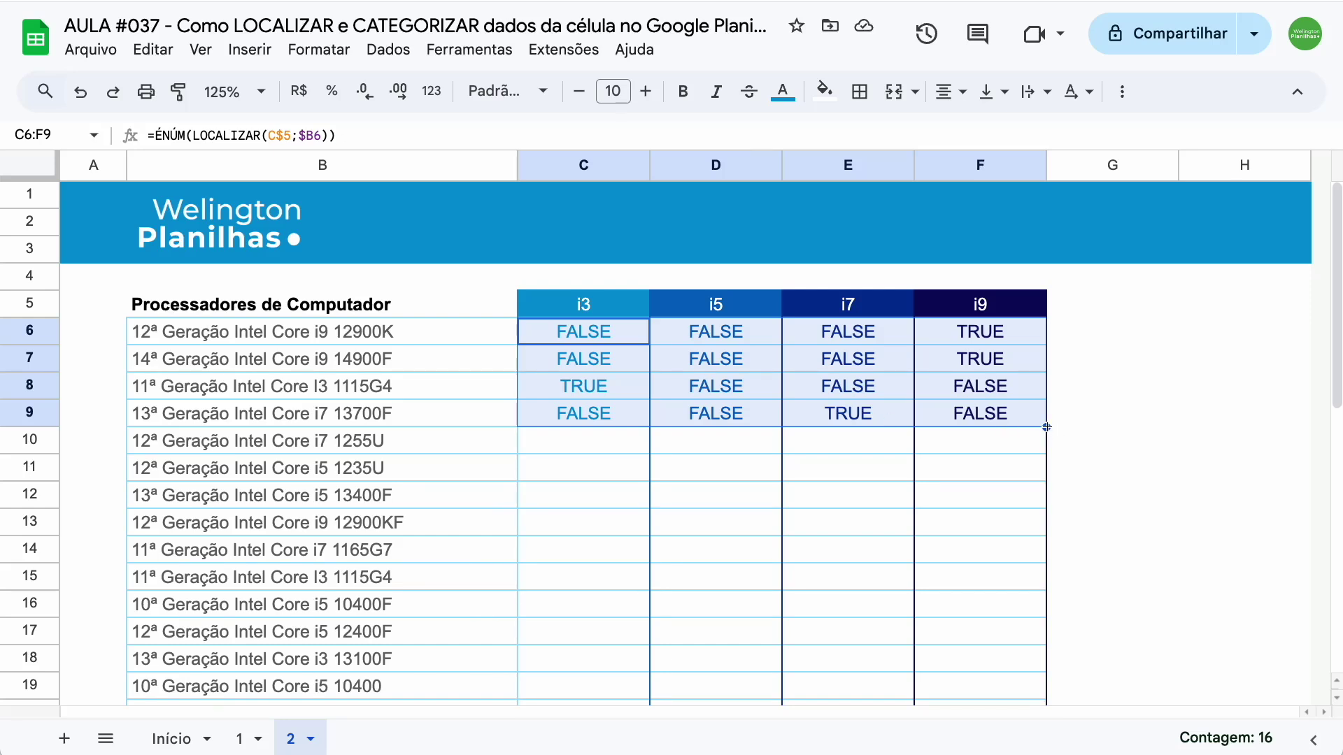
{"action": "double_click", "coordinate": [1046, 427]}
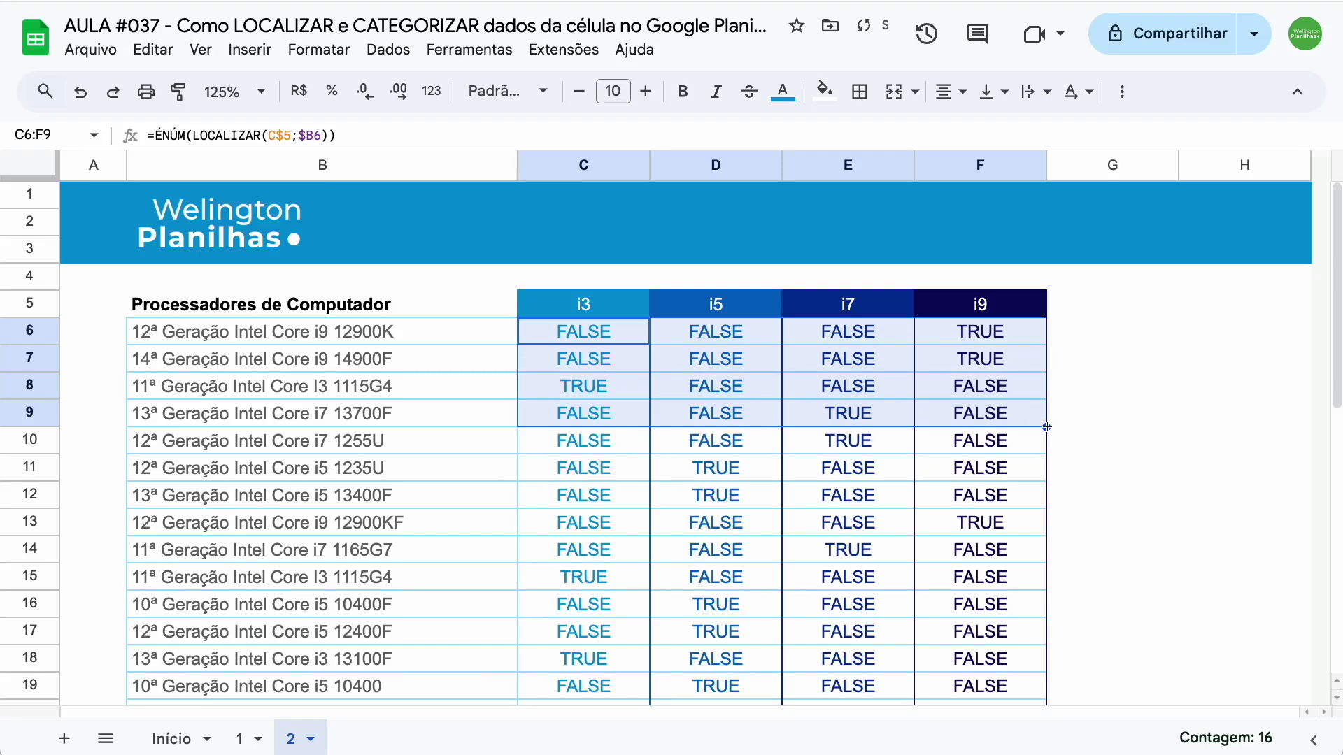
{"action": "scroll", "coordinate": [964, 415], "scroll_direction": "down", "scroll_amount": 3}
{"action": "scroll", "coordinate": [963, 415], "scroll_direction": "down", "scroll_amount": 3}
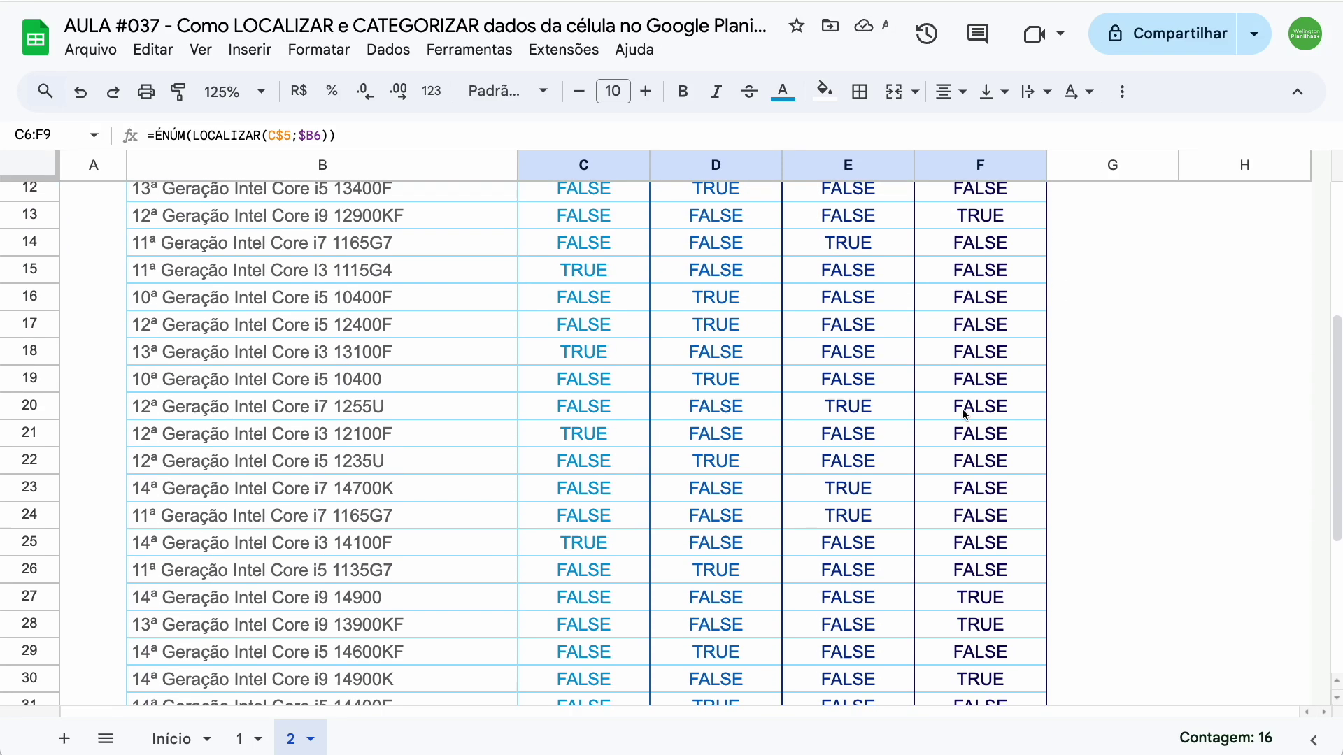
{"action": "scroll", "coordinate": [963, 415], "scroll_direction": "down", "scroll_amount": 3}
{"action": "scroll", "coordinate": [964, 414], "scroll_direction": "up", "scroll_amount": 1}
{"action": "scroll", "coordinate": [964, 414], "scroll_direction": "up", "scroll_amount": 3}
{"action": "scroll", "coordinate": [964, 415], "scroll_direction": "up", "scroll_amount": 3}
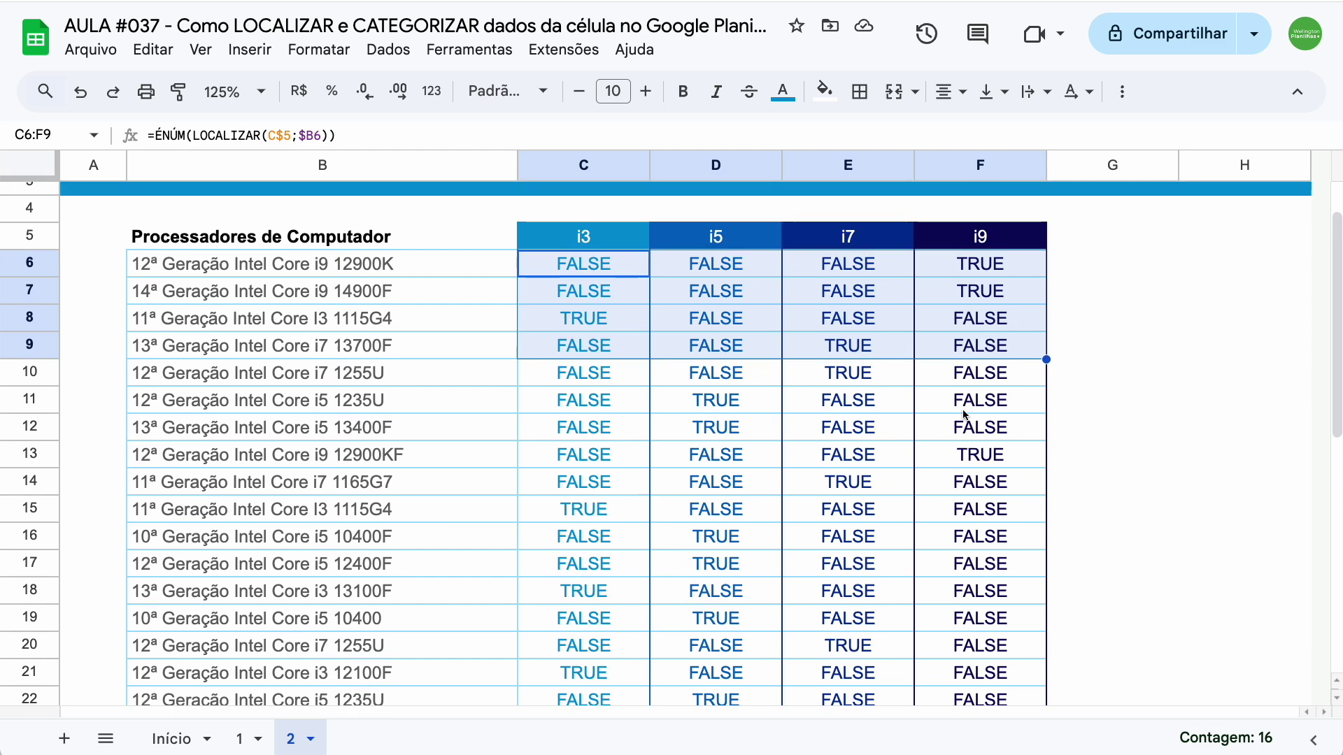
{"action": "scroll", "coordinate": [964, 415], "scroll_direction": "up", "scroll_amount": 2}
Turn the TRUE/FALSE results in C6:F37 into checkboxes with Inserir > Caixa de seleção
{"action": "left_click", "coordinate": [621, 337]}
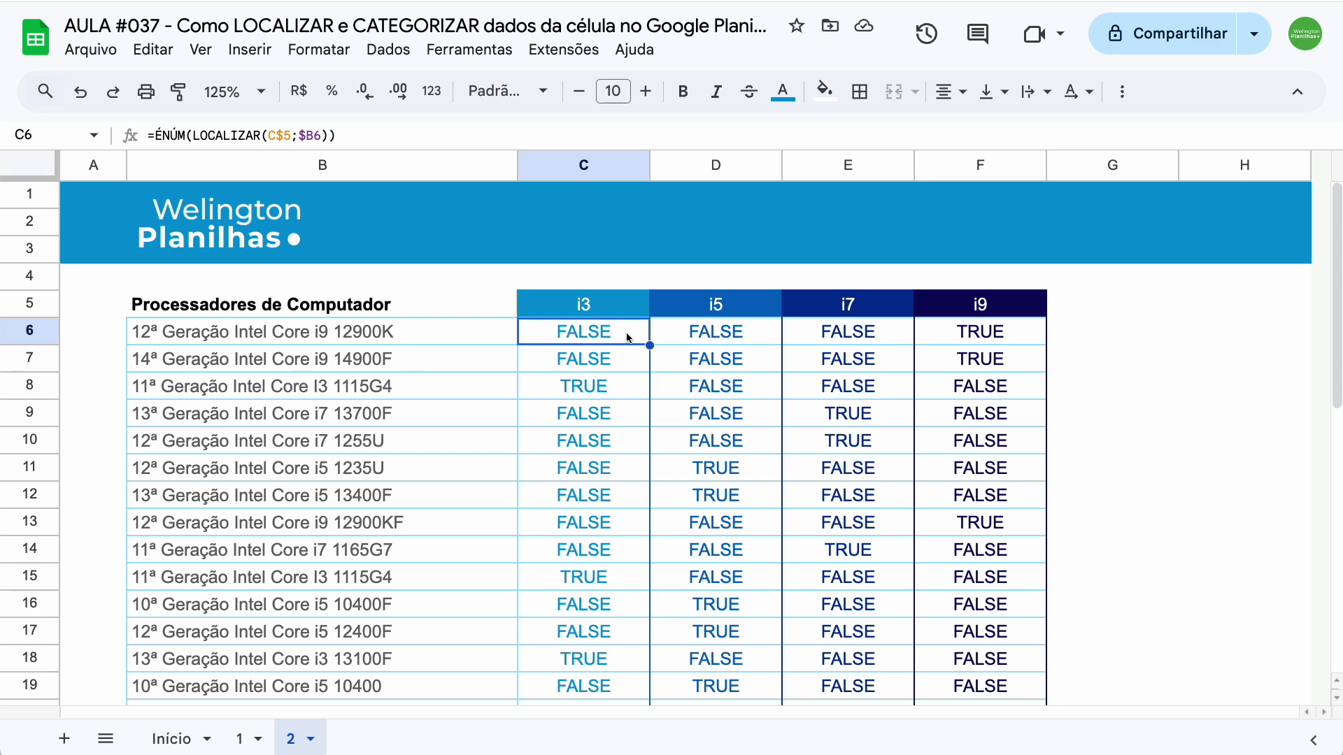
{"action": "key", "text": "shift+Right"}
{"action": "key", "text": "shift+Right"}
{"action": "key", "text": "shift+Right"}
{"action": "key", "text": "ctrl+shift+Down"}
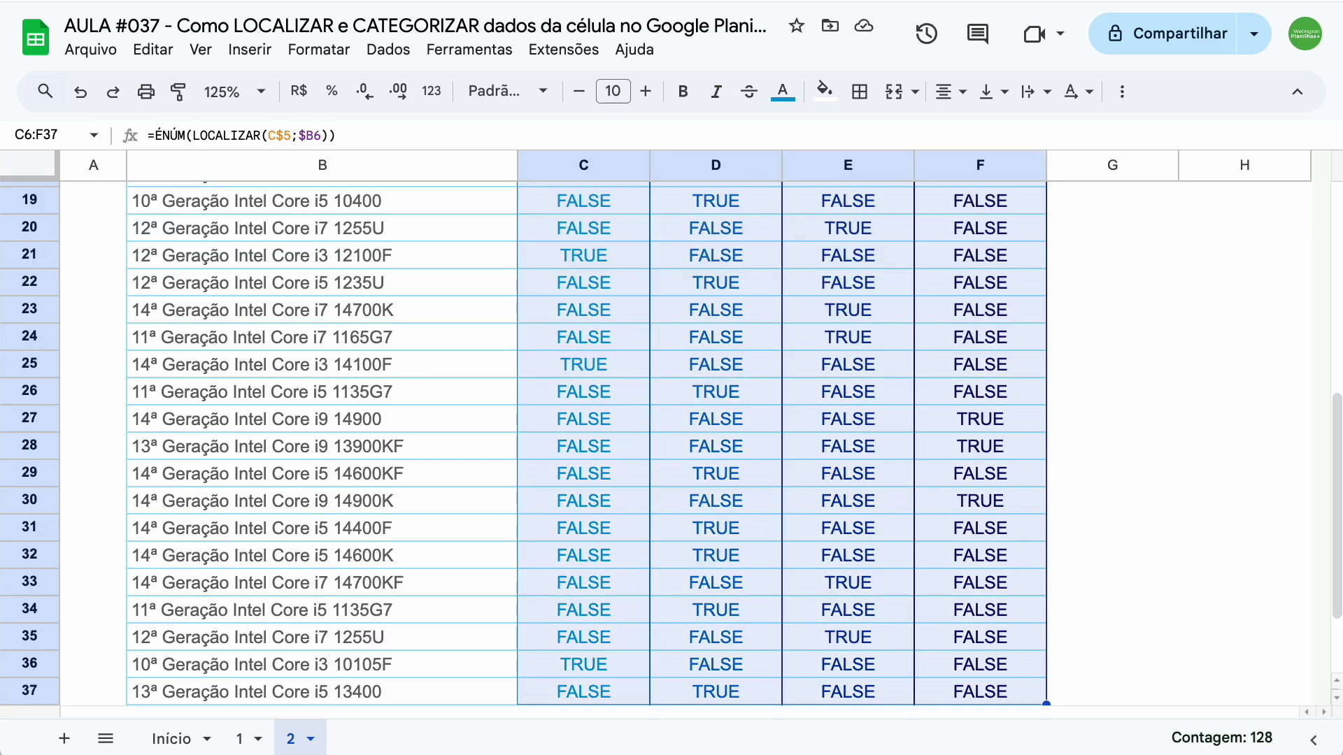
{"action": "scroll", "coordinate": [575, 321], "scroll_direction": "up", "scroll_amount": 5}
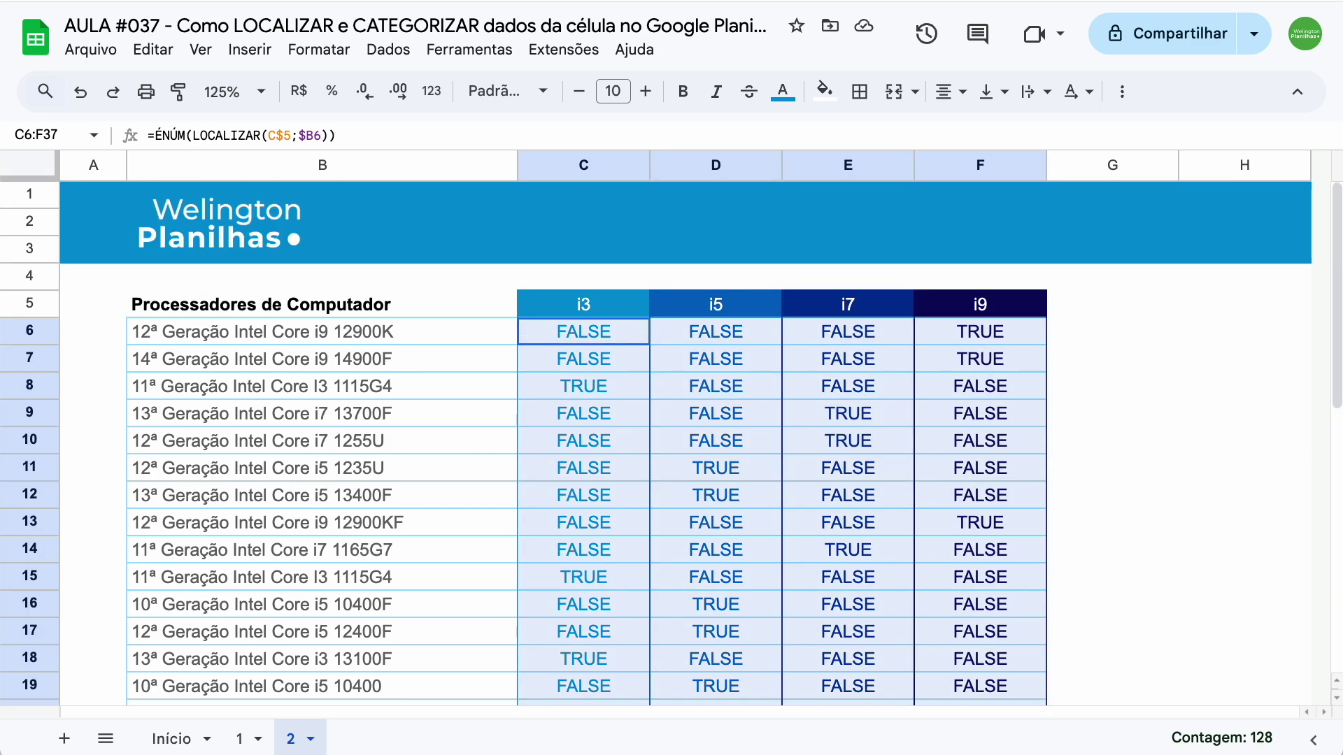
{"action": "left_click", "coordinate": [238, 52]}
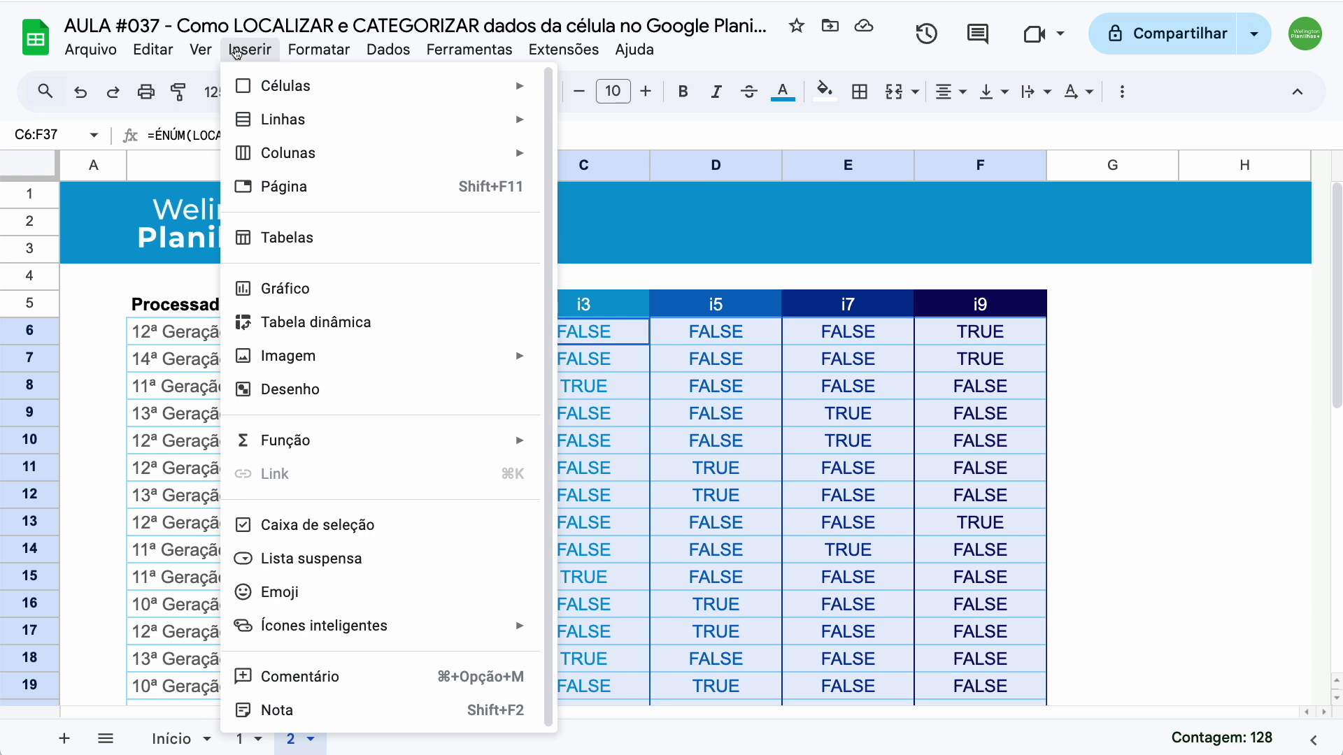
{"action": "left_click", "coordinate": [463, 526]}
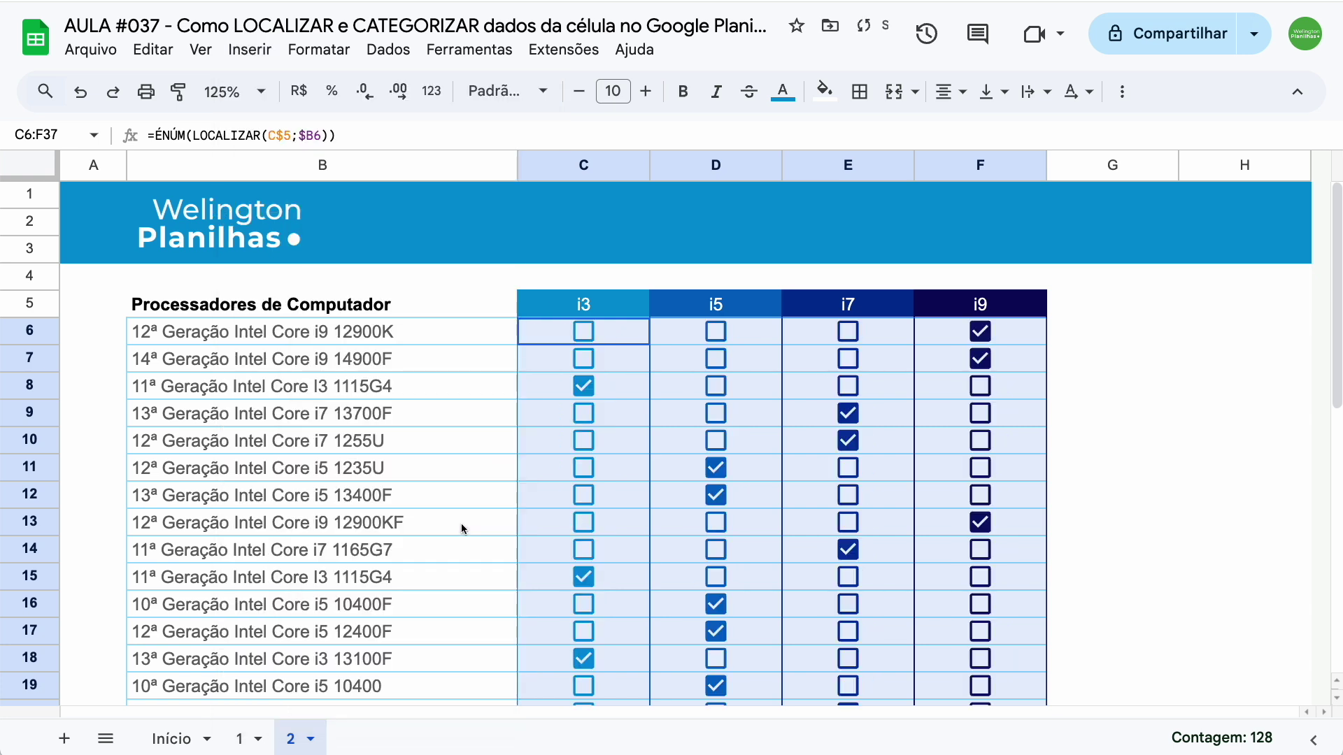
{"action": "left_click", "coordinate": [572, 311]}
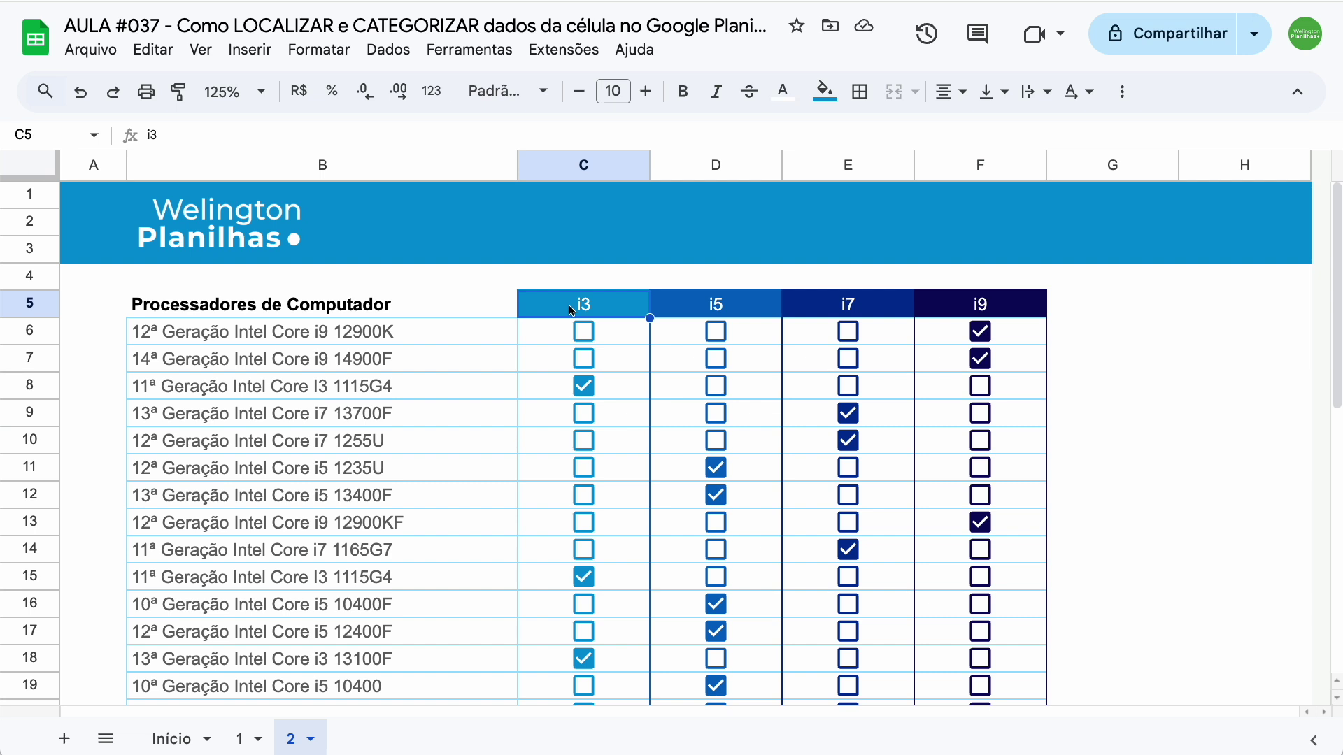
{"action": "left_click", "coordinate": [462, 331]}
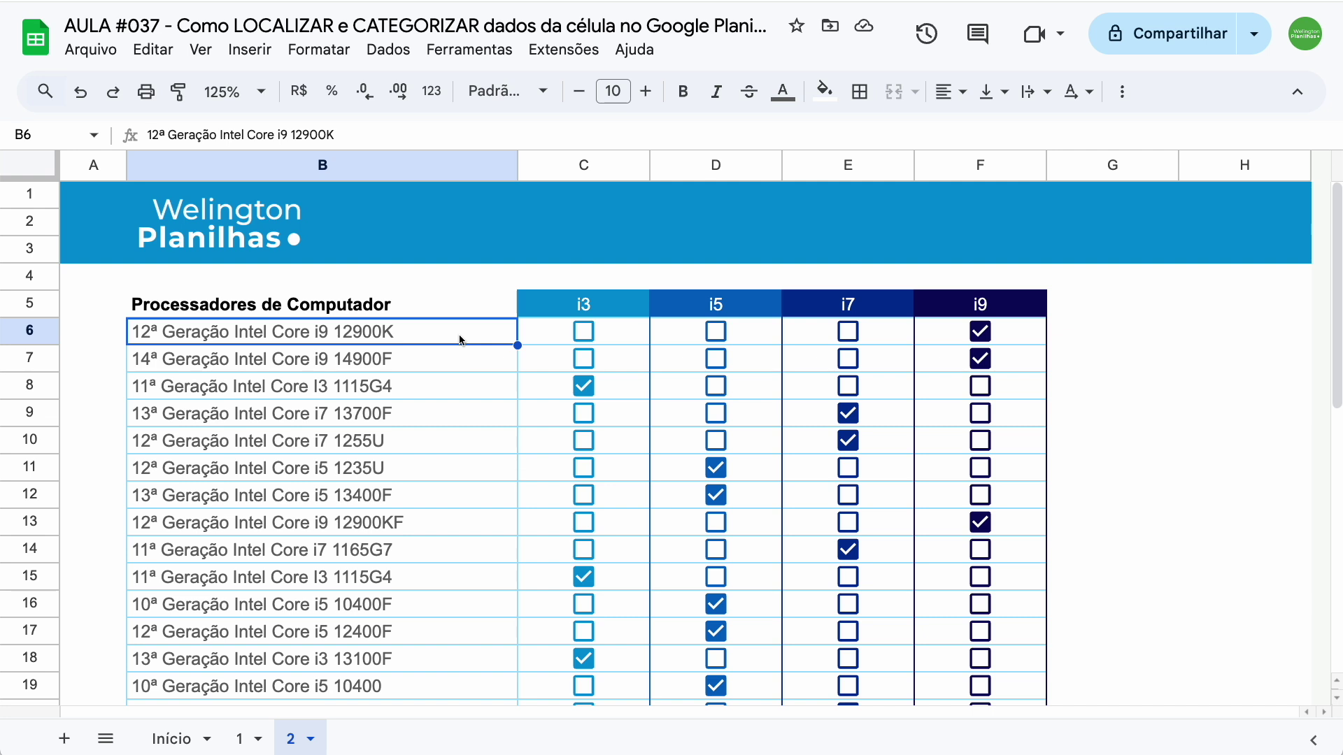
{"action": "left_click", "coordinate": [245, 739]}
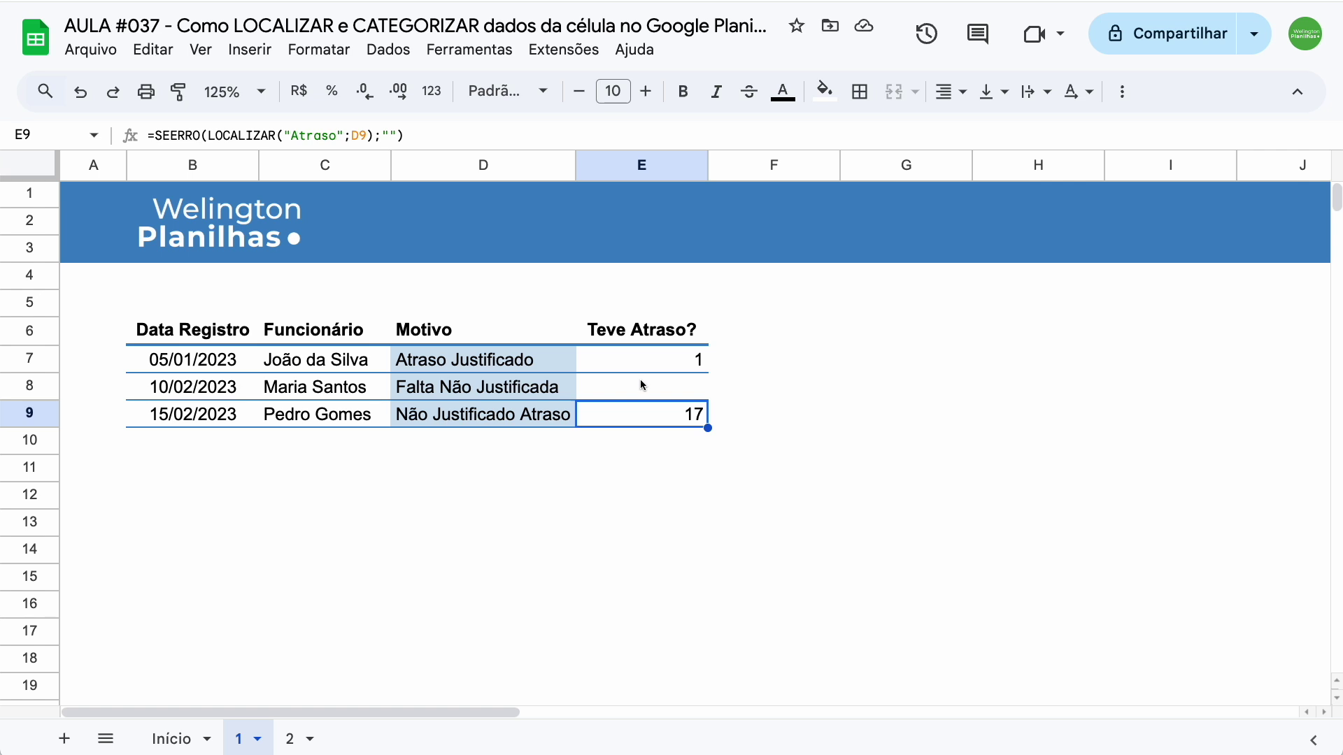
{"action": "left_click", "coordinate": [294, 739]}
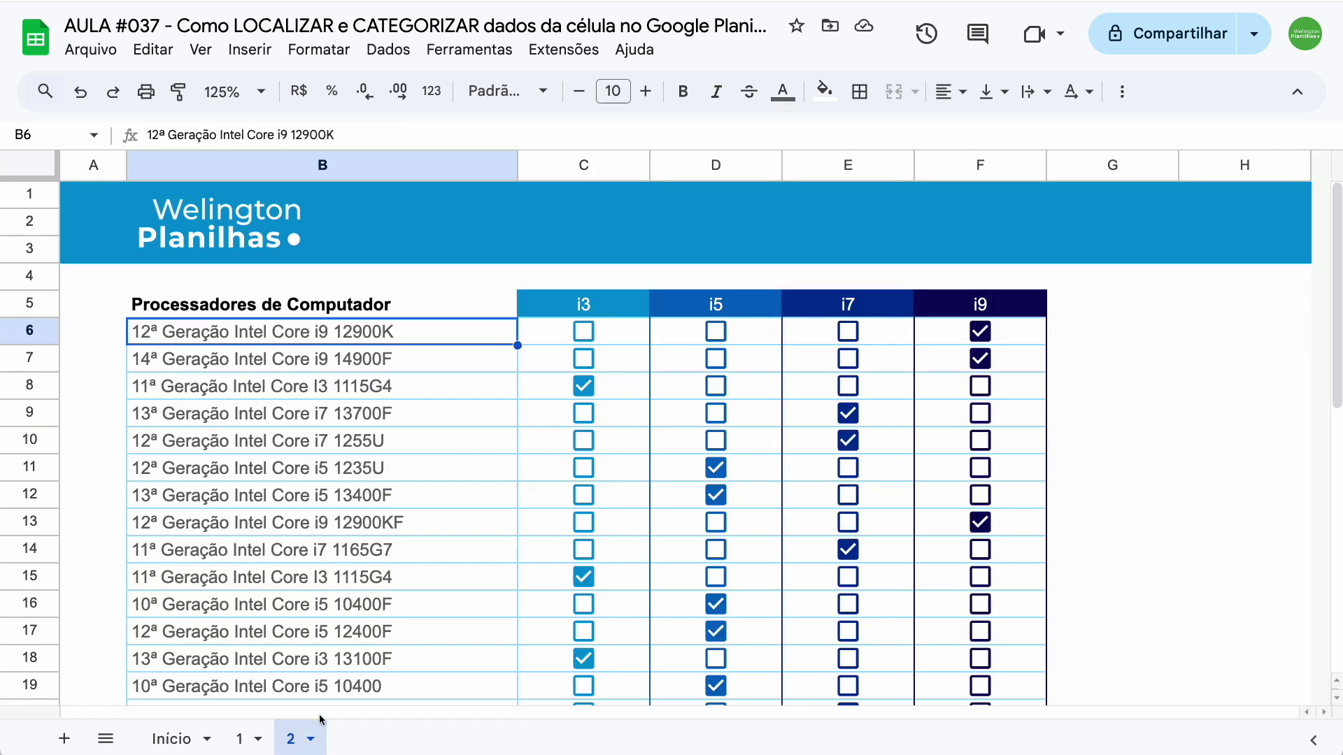